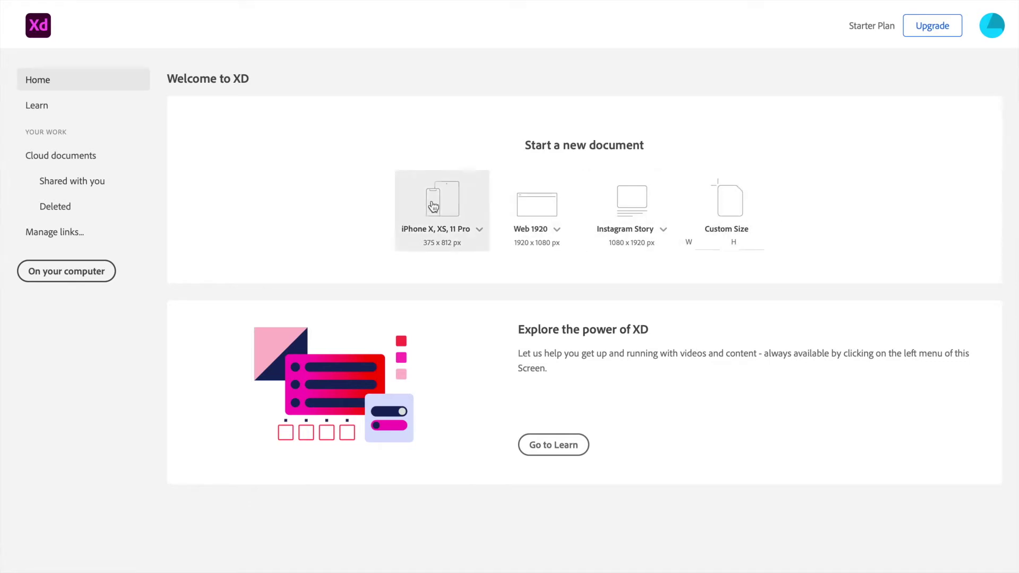
Examine the available phone, web and social media artboard size presets and the custom size option for a new document
click(480, 233)
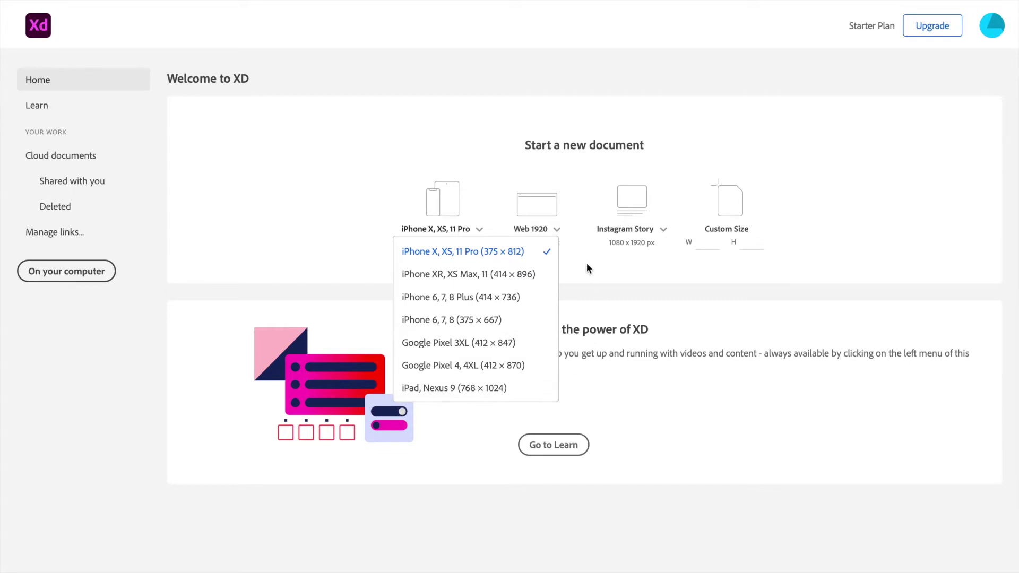
click(563, 236)
click(559, 233)
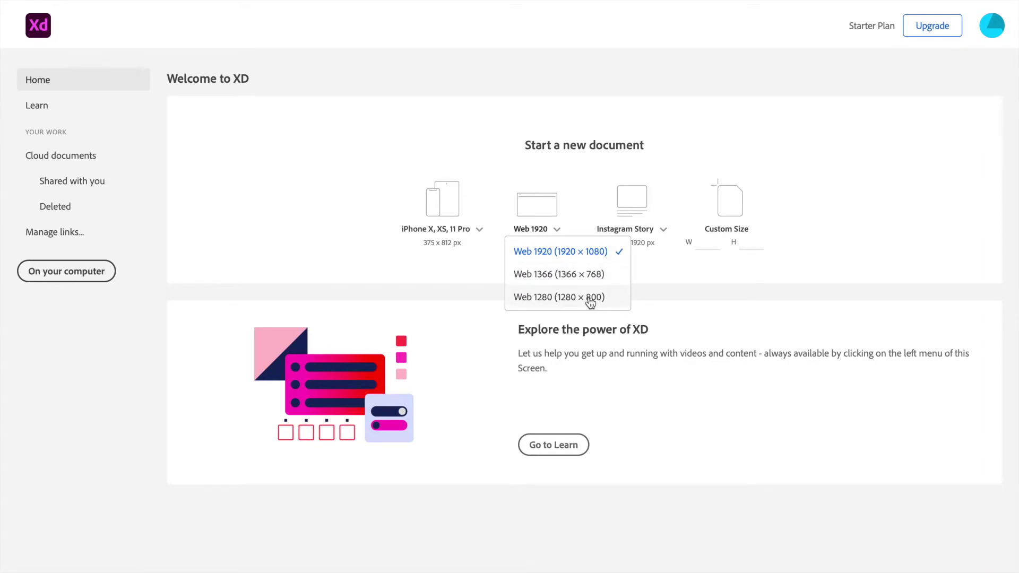
click(673, 272)
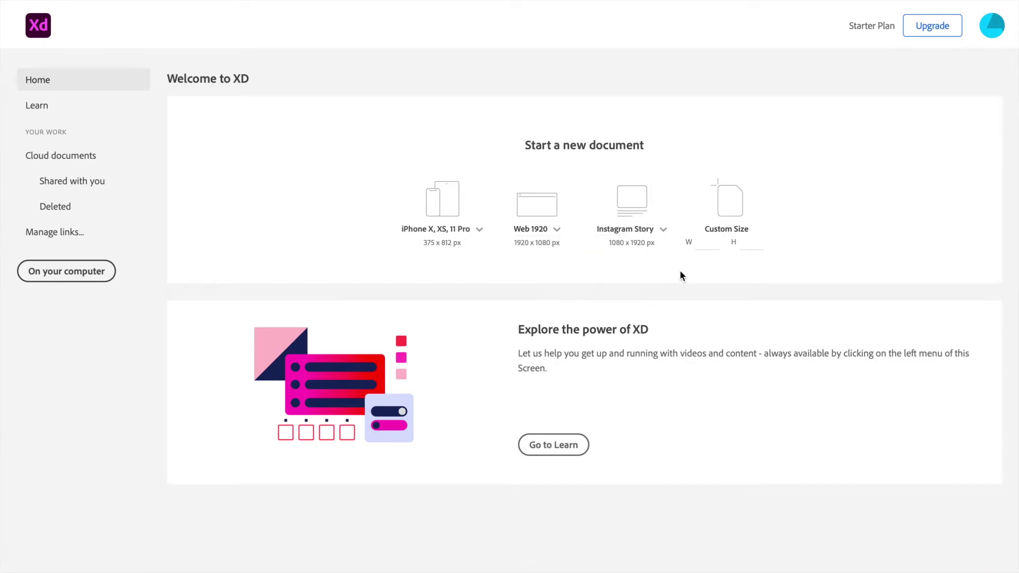
click(664, 232)
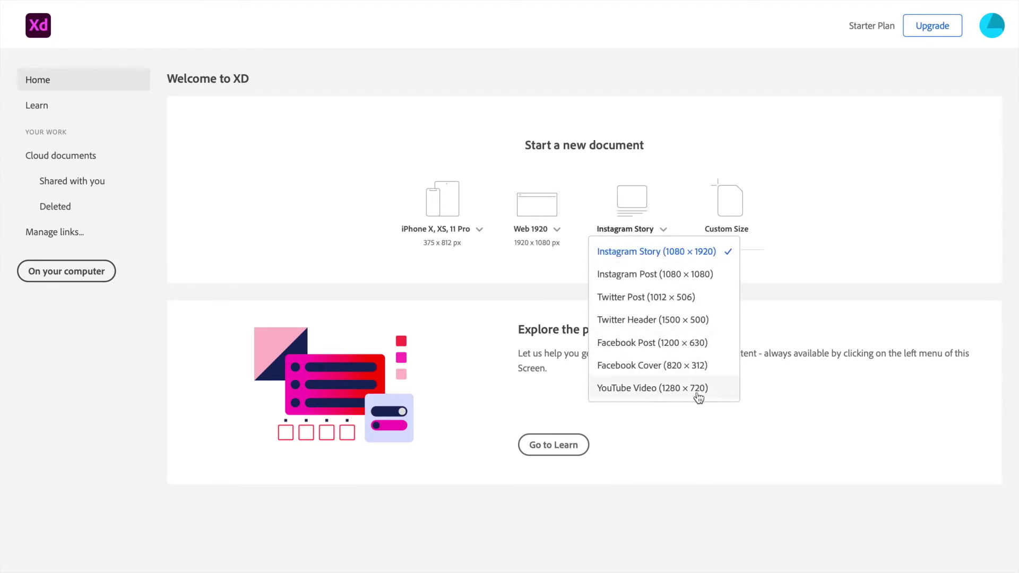
click(787, 248)
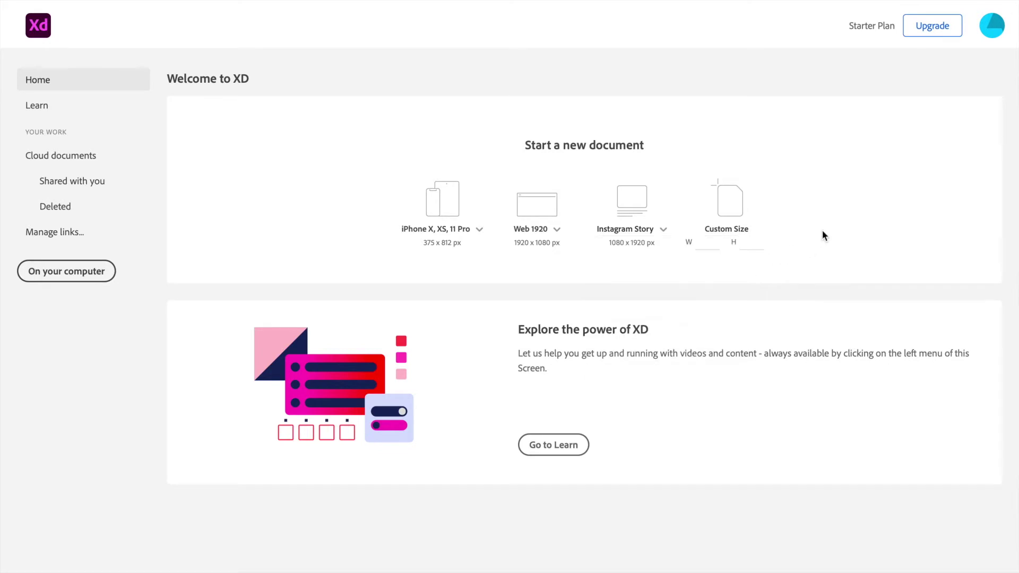
click(708, 244)
click(807, 244)
Start a new document with the Web 1920 preset at 1920 x 1080 px
click(533, 211)
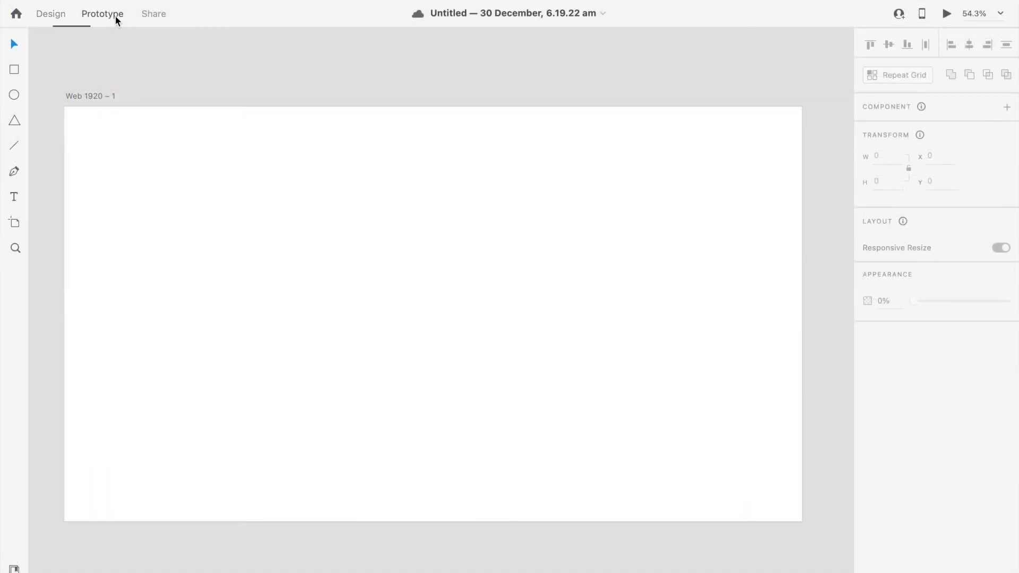
Examine the tools and settings offered in the Prototype, Share and Design modes, ending in Design mode
click(112, 15)
click(155, 14)
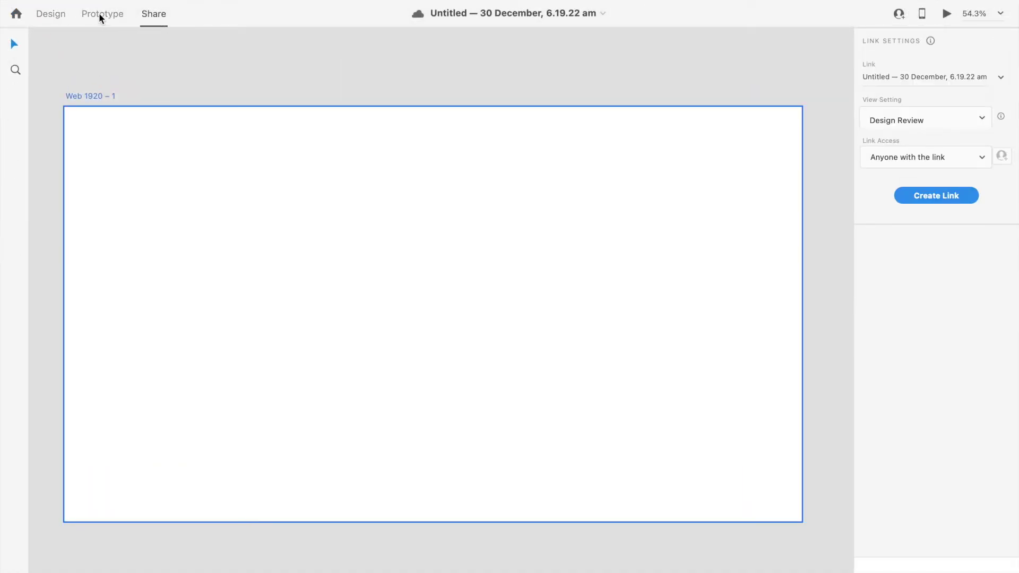
click(45, 20)
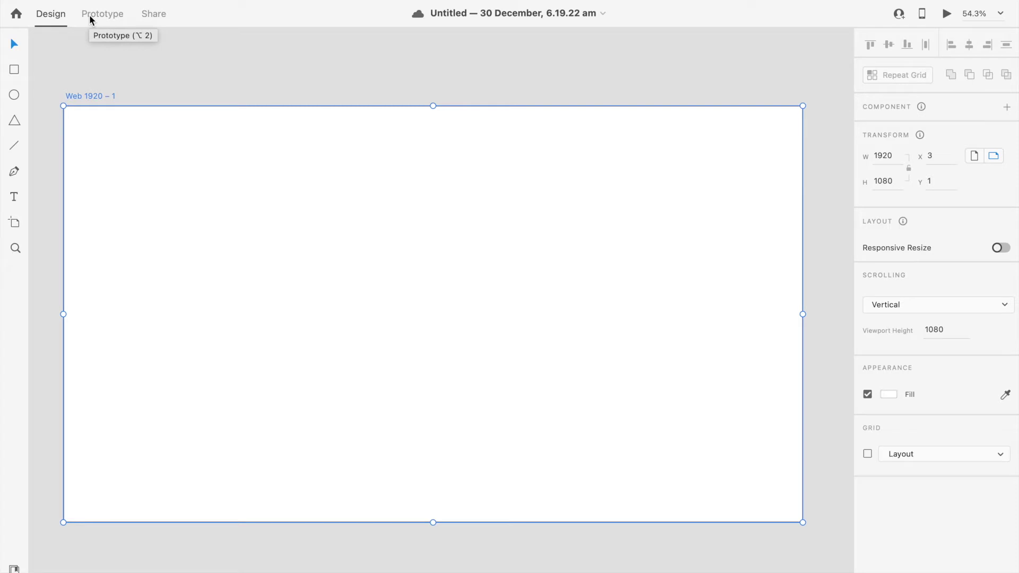
click(107, 20)
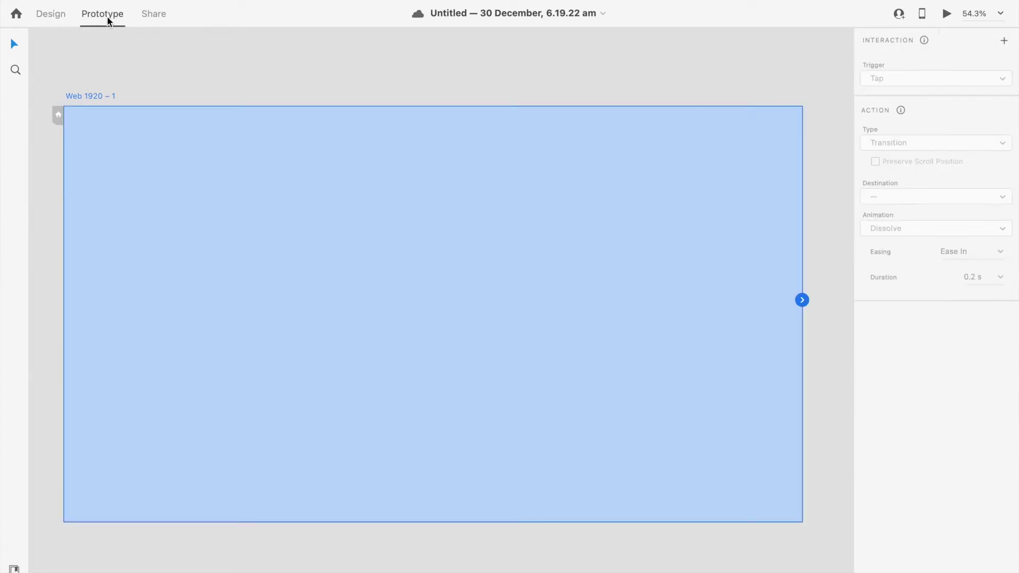
click(152, 20)
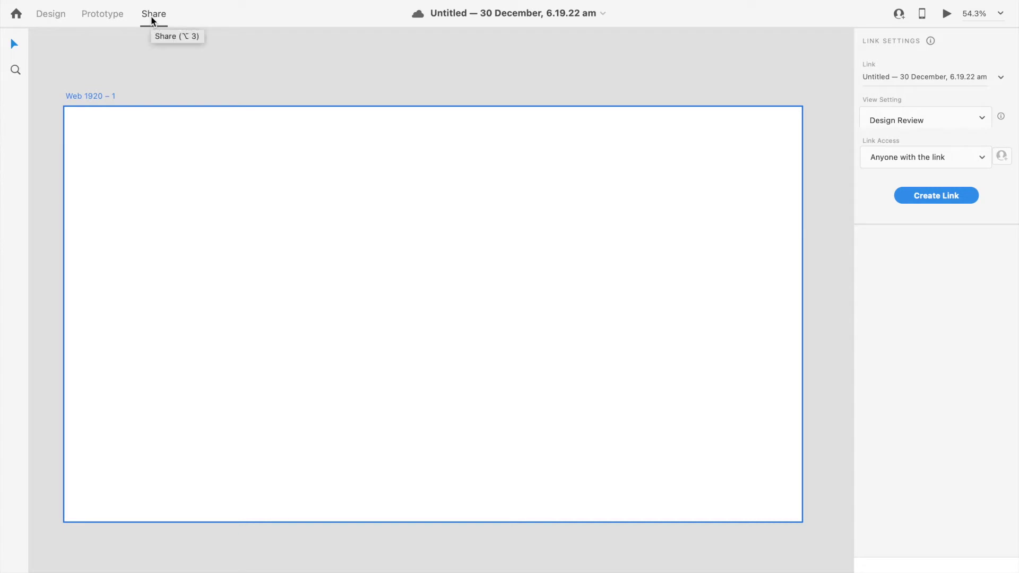
click(103, 18)
click(57, 19)
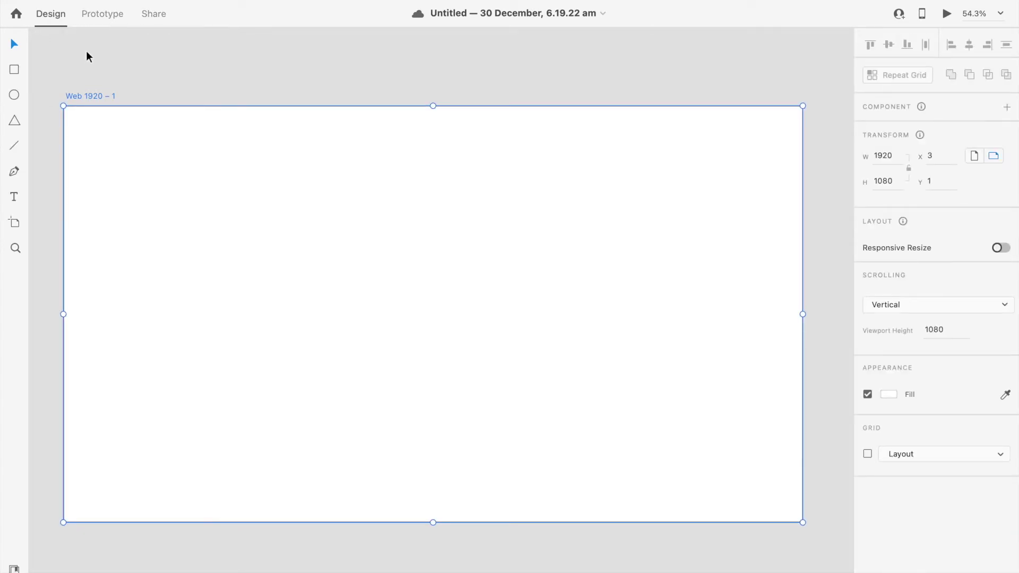
click(108, 18)
click(43, 18)
click(105, 20)
click(154, 18)
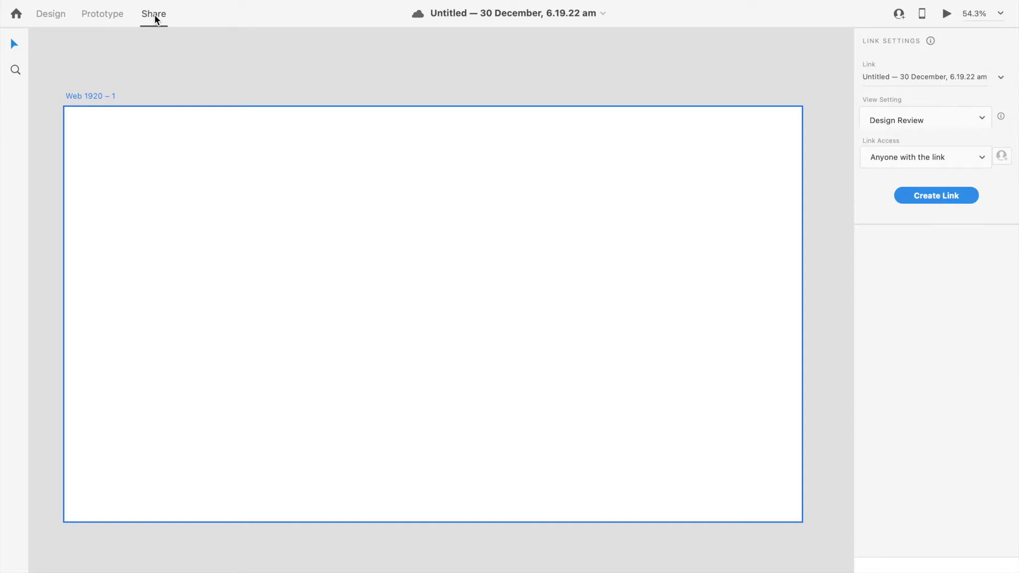
click(109, 20)
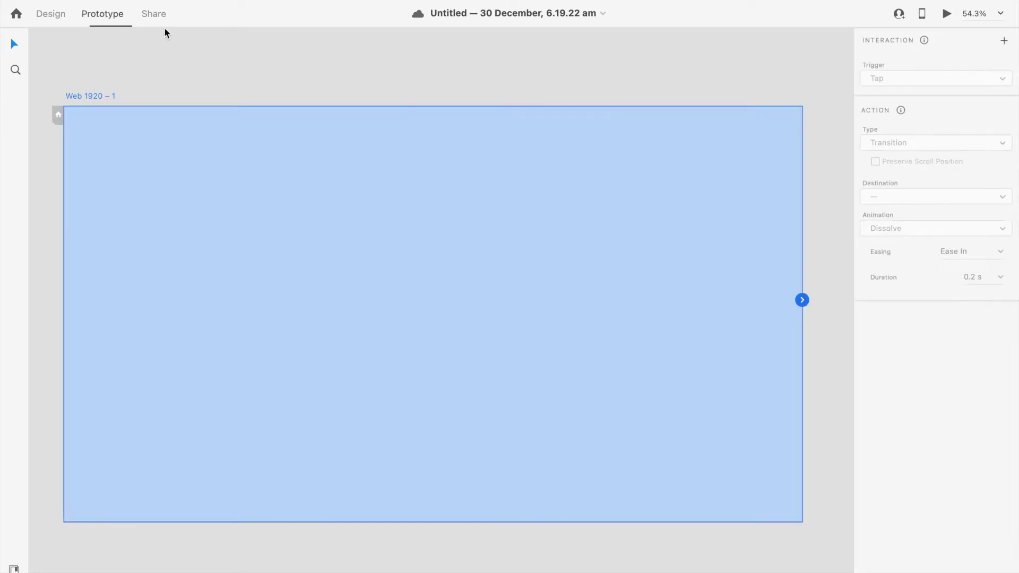
click(55, 20)
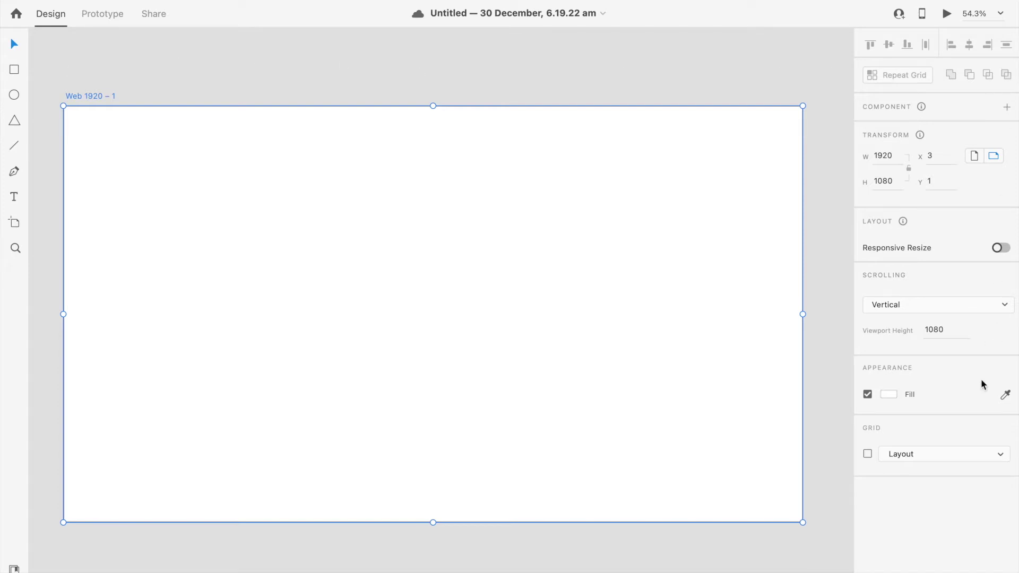
Compare the properties offered with nothing selected and with the Web 1920 – 1 artboard selected
click(761, 86)
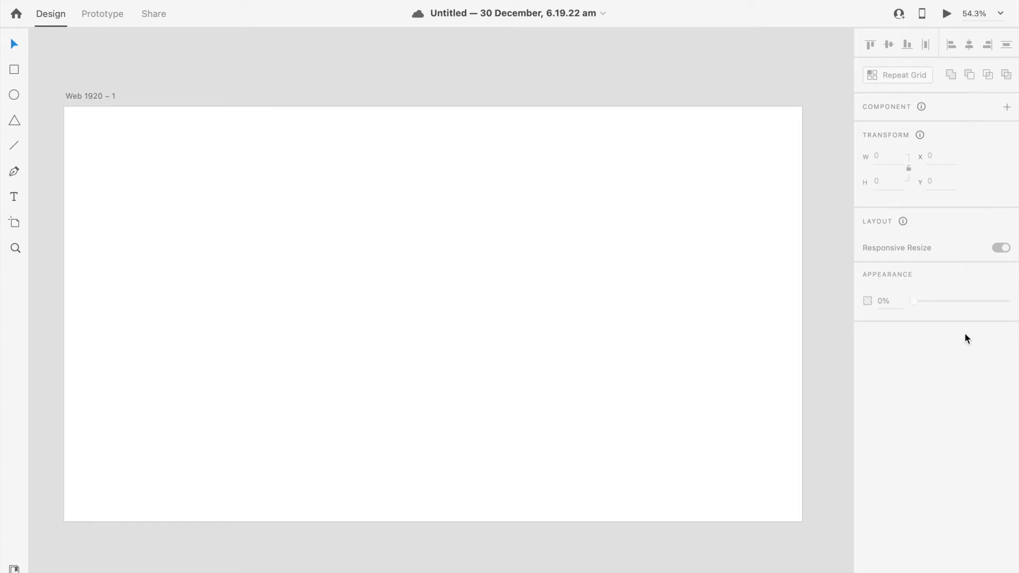
click(91, 96)
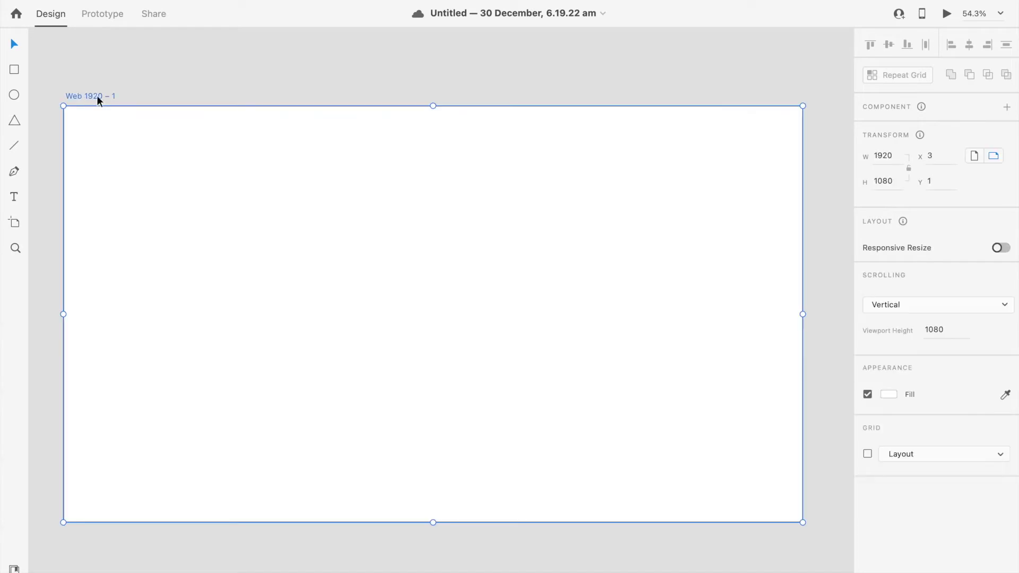
scroll(540, 171, right, 1)
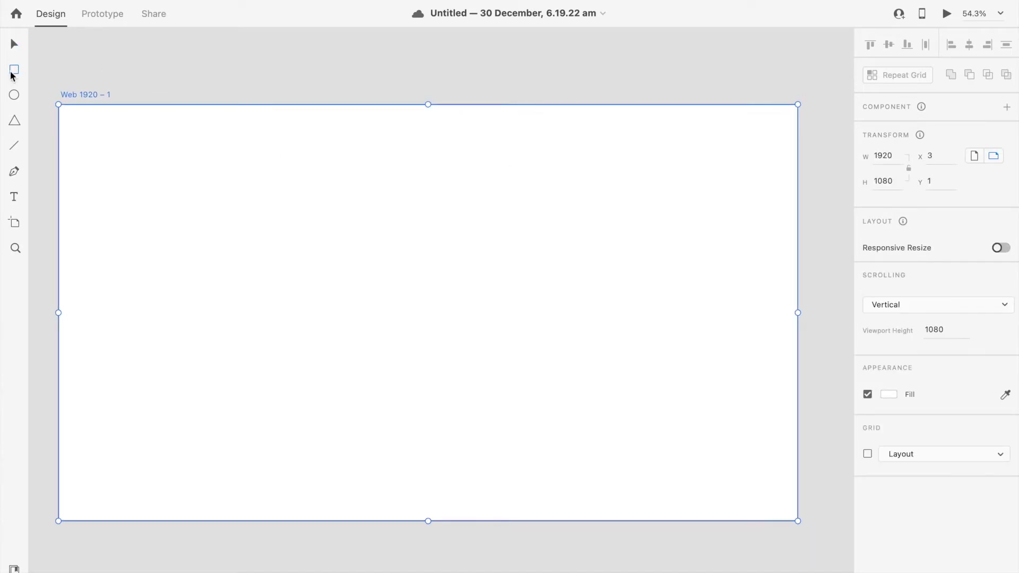
Draw a rectangle about 648 wide and 228 high on the artboard and move it to about X 680, Y 331
click(14, 69)
drag(222, 155, 471, 243)
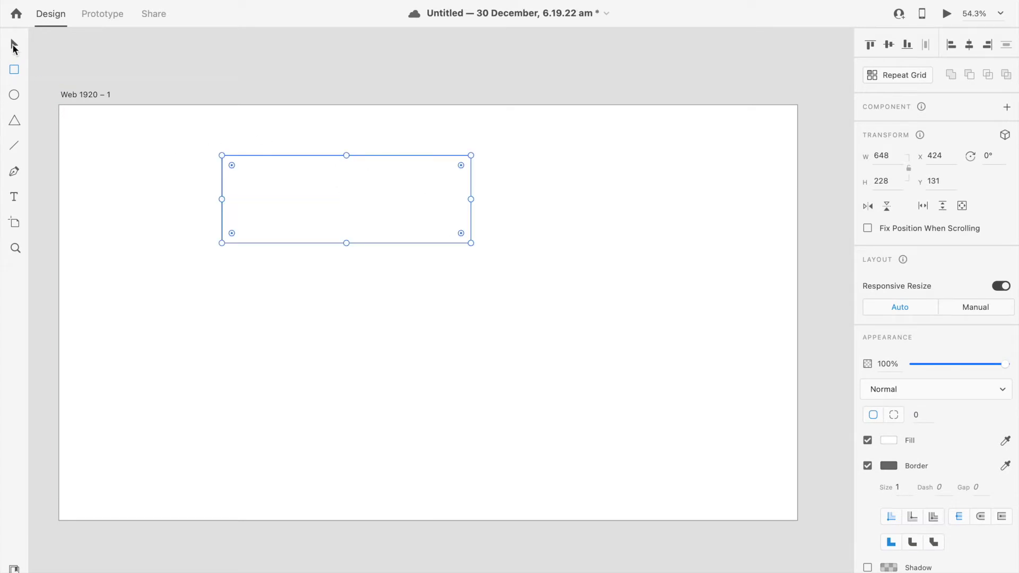
drag(359, 190, 483, 271)
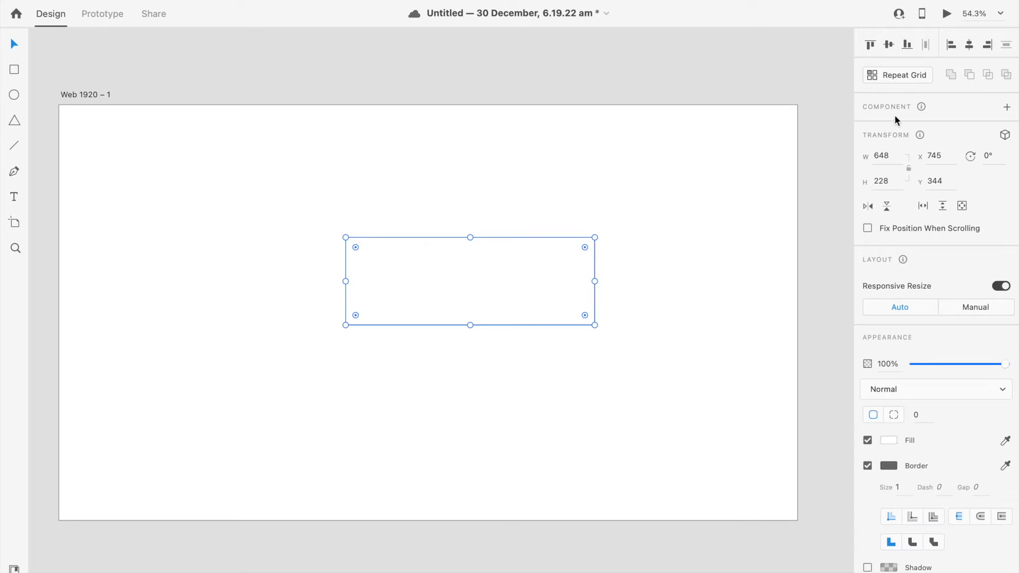
scroll(937, 419, down, 1)
scroll(936, 418, down, 1)
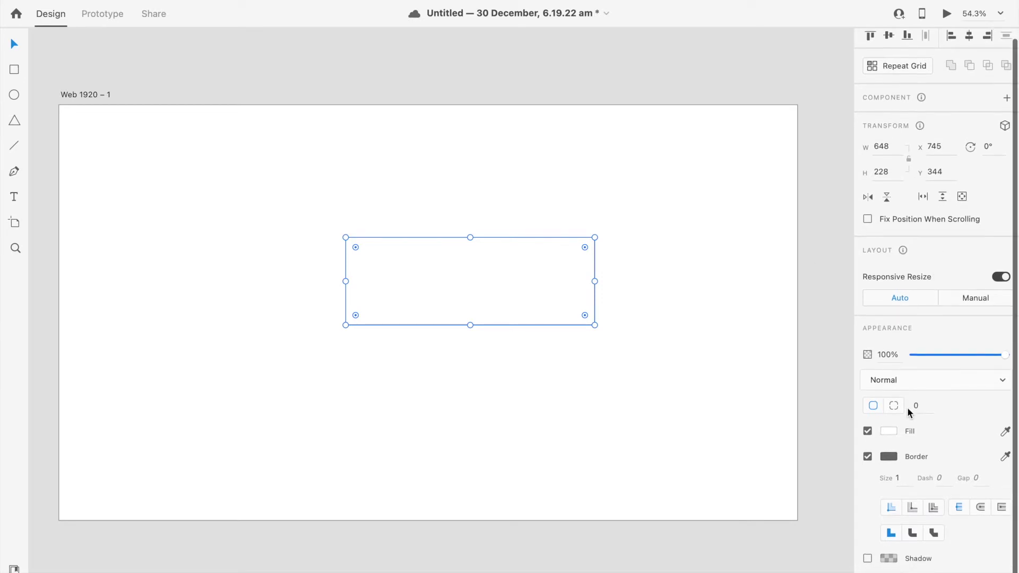
drag(504, 280, 459, 270)
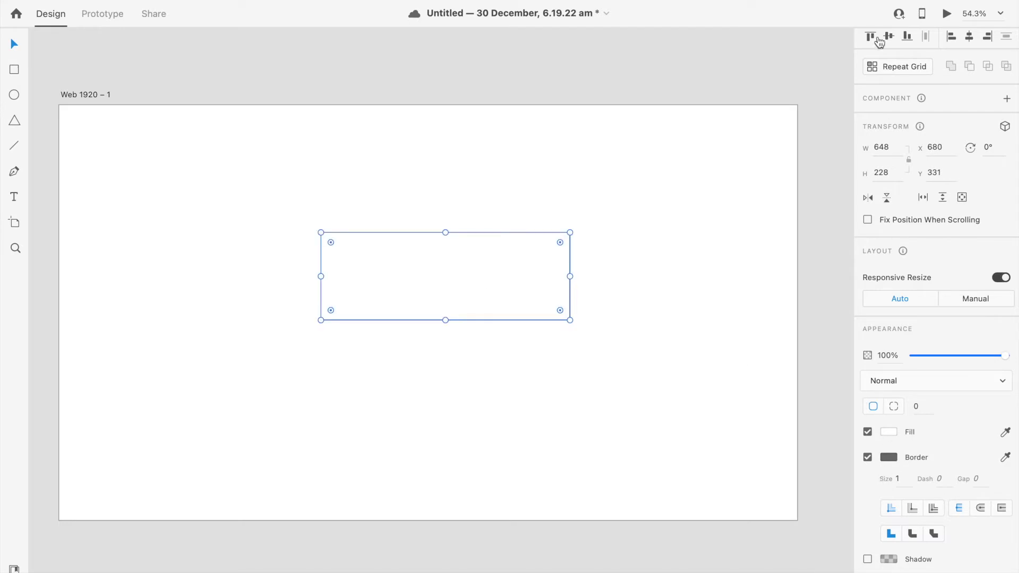
scroll(886, 85, up, 1)
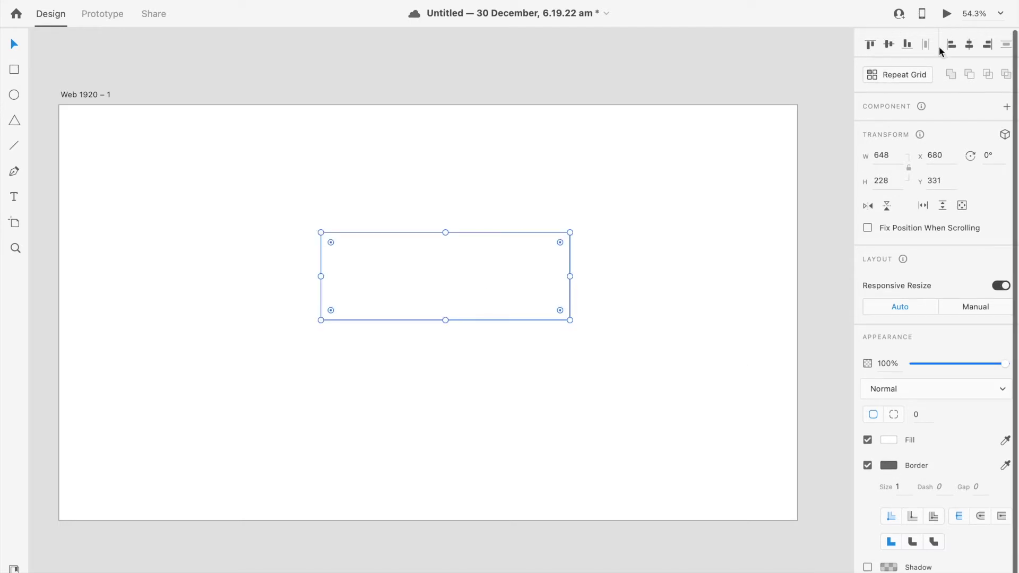
Try aligning the rectangle to the artboard's top, middle and bottom, and to its left edge, centre and right edge
click(870, 45)
click(895, 47)
click(908, 46)
click(953, 48)
click(969, 48)
click(987, 48)
Centre the rectangle vertically and horizontally on the artboard and flip it horizontally
click(889, 46)
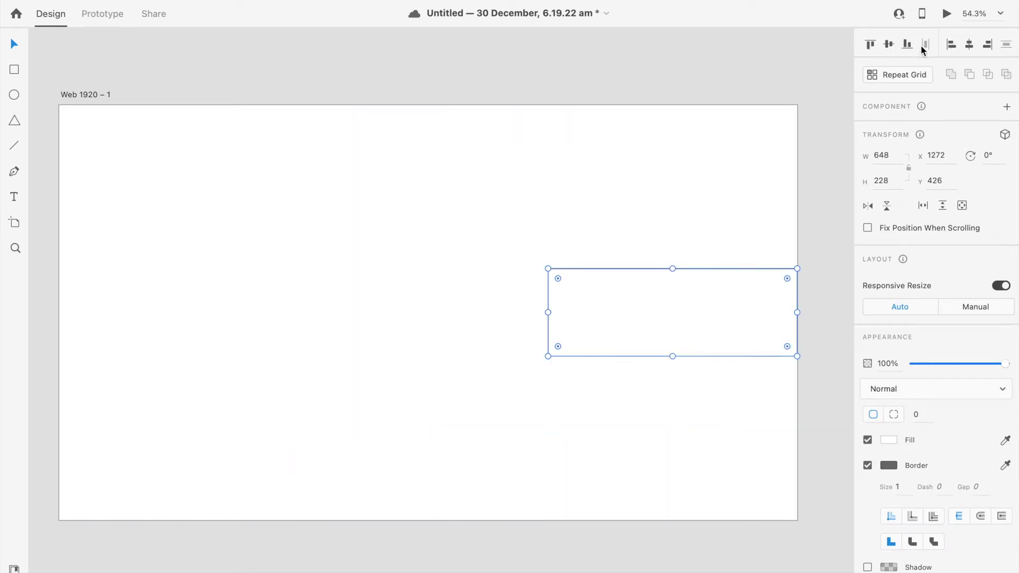
click(973, 47)
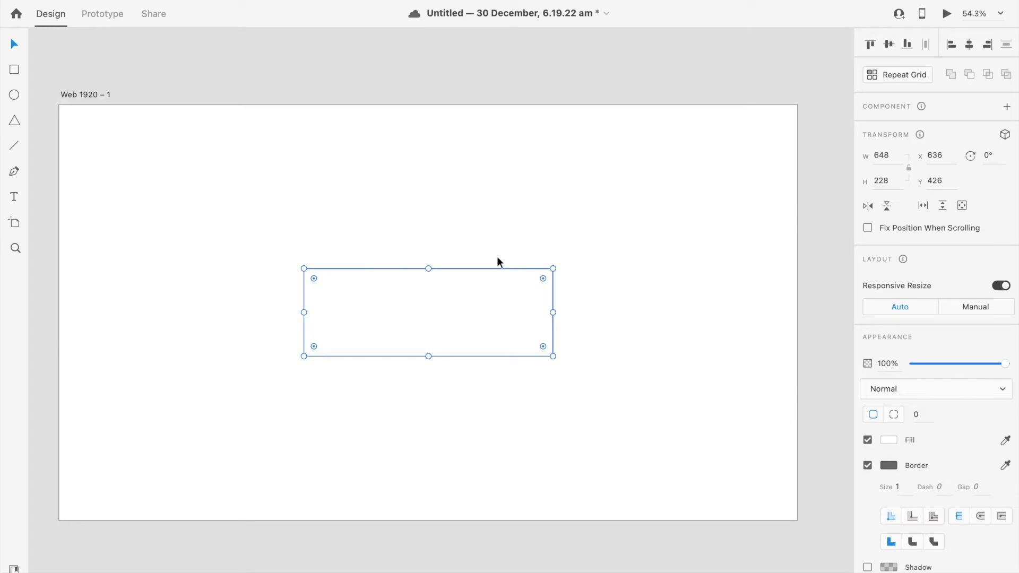
click(886, 158)
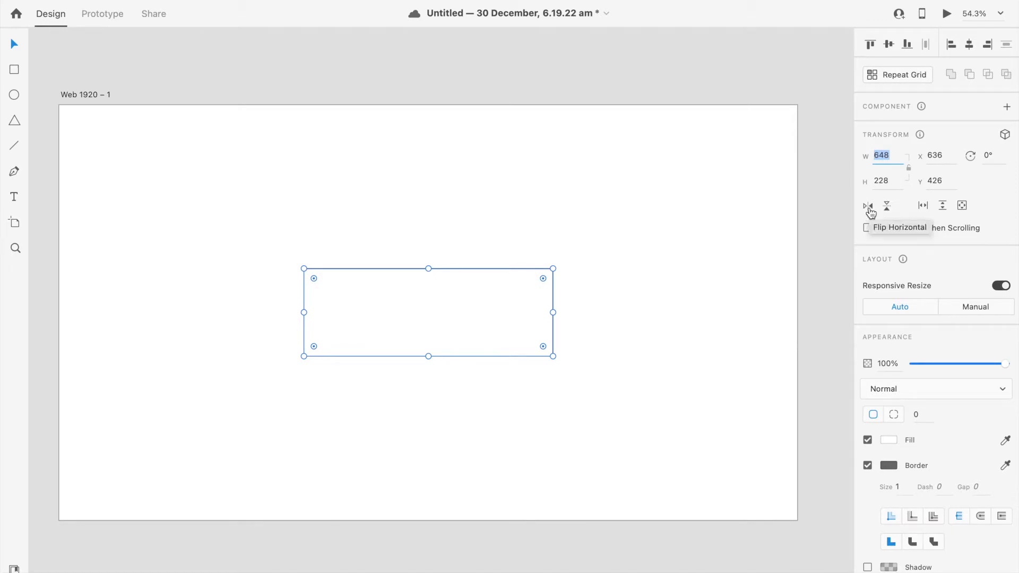
click(871, 212)
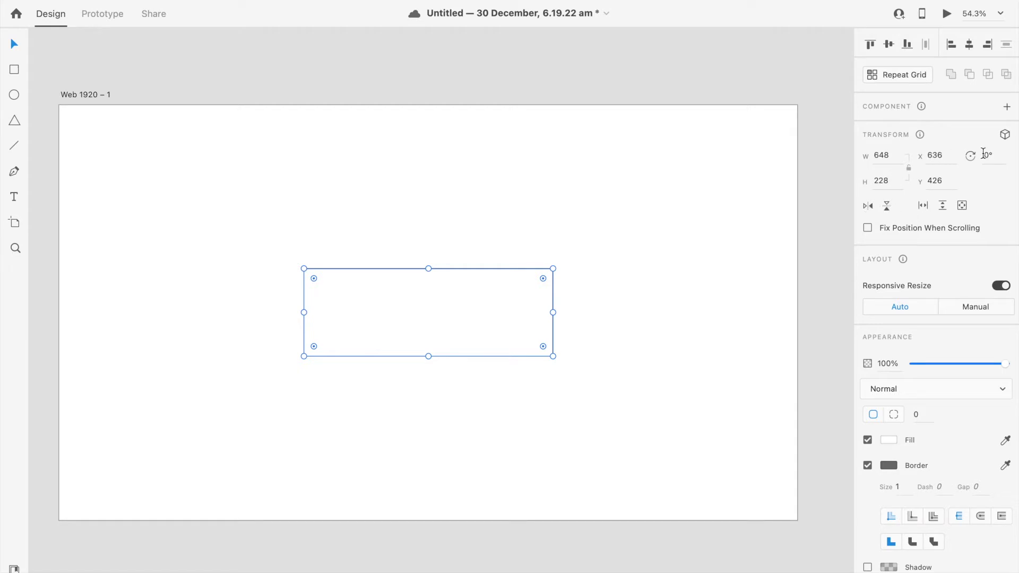
Try rotating the rectangle to 65° and set its rotation back to 0°
click(988, 156)
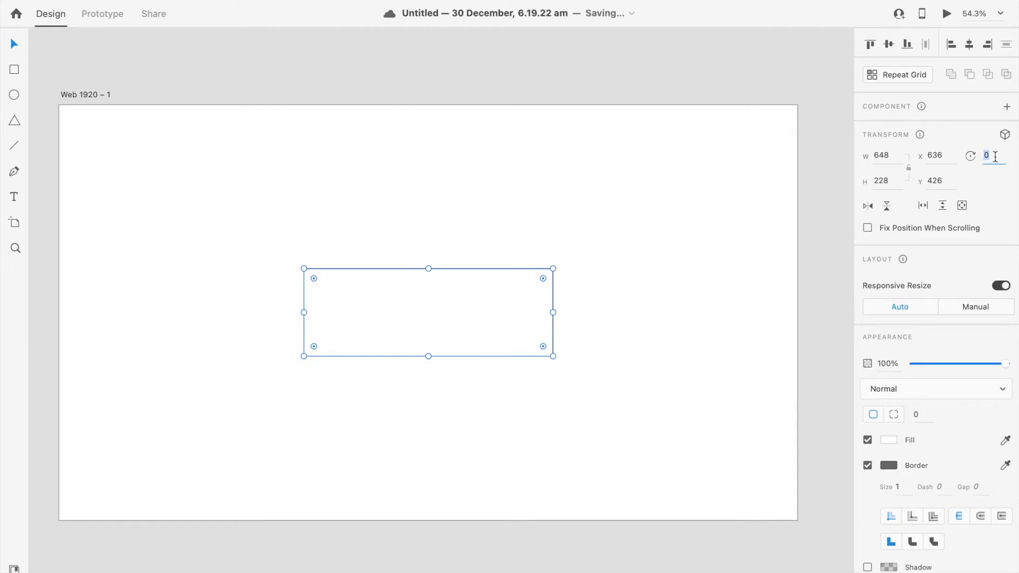
text(65)
key(Tab)
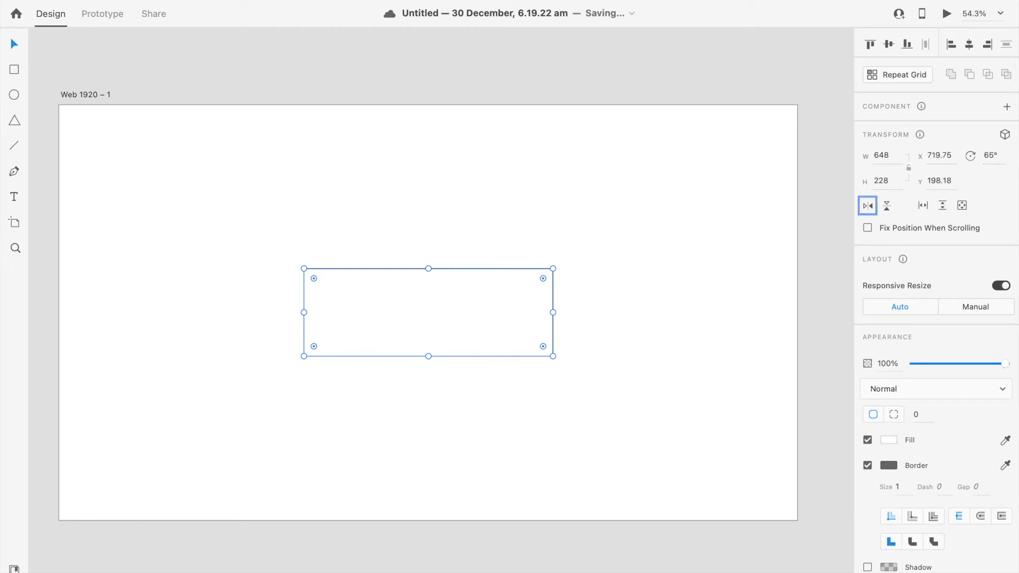
click(990, 155)
text(0)
key(Tab)
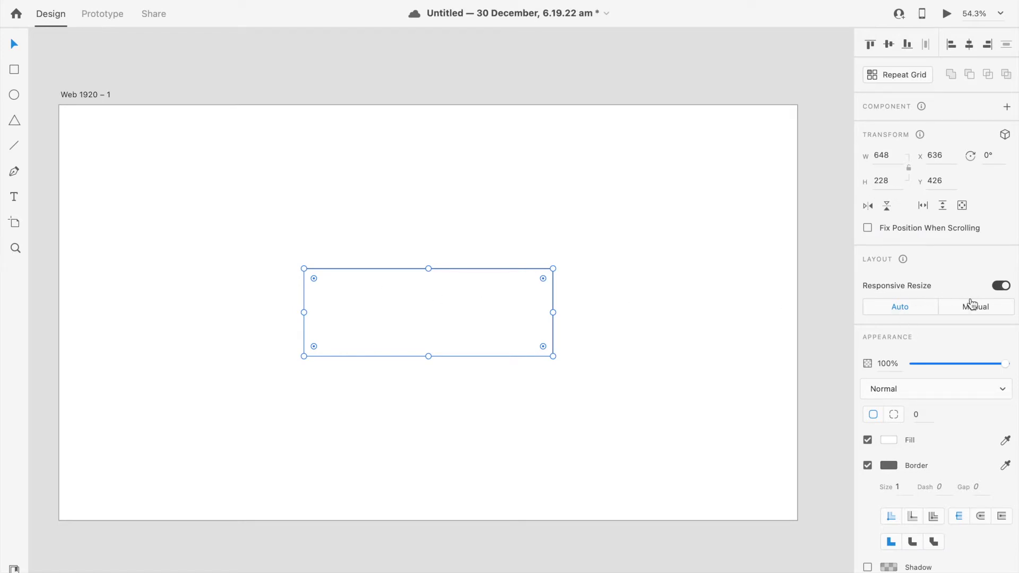
Remove the rectangle's border, keeping its opacity at 100%
scroll(939, 361, down, 1)
mouse_move(1004, 363)
mouse_down()
mouse_move(956, 364)
mouse_move(1005, 362)
mouse_up()
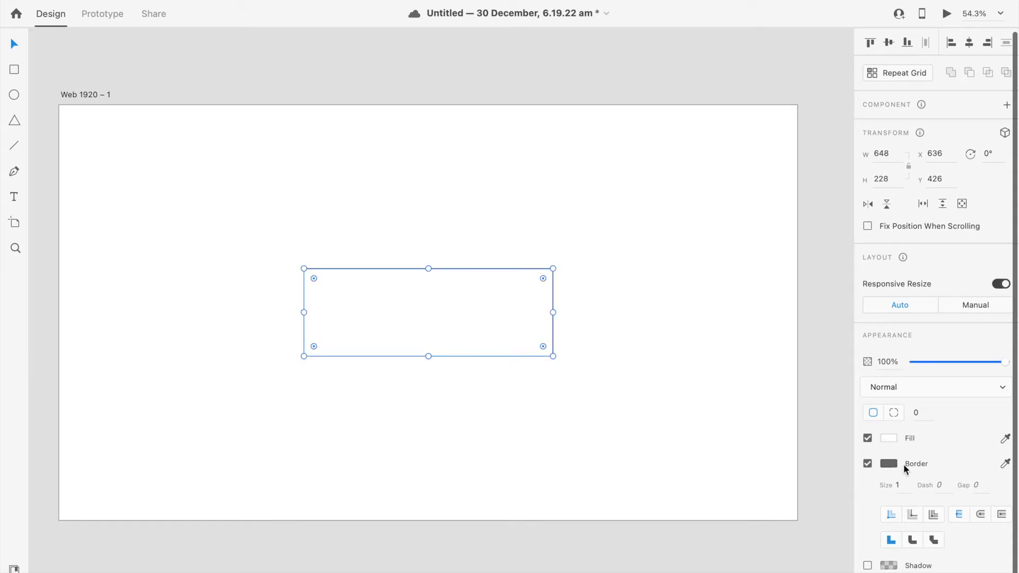
click(868, 465)
Fill the rectangle with the solid purple #C577F5 and turn on its shadow
click(886, 439)
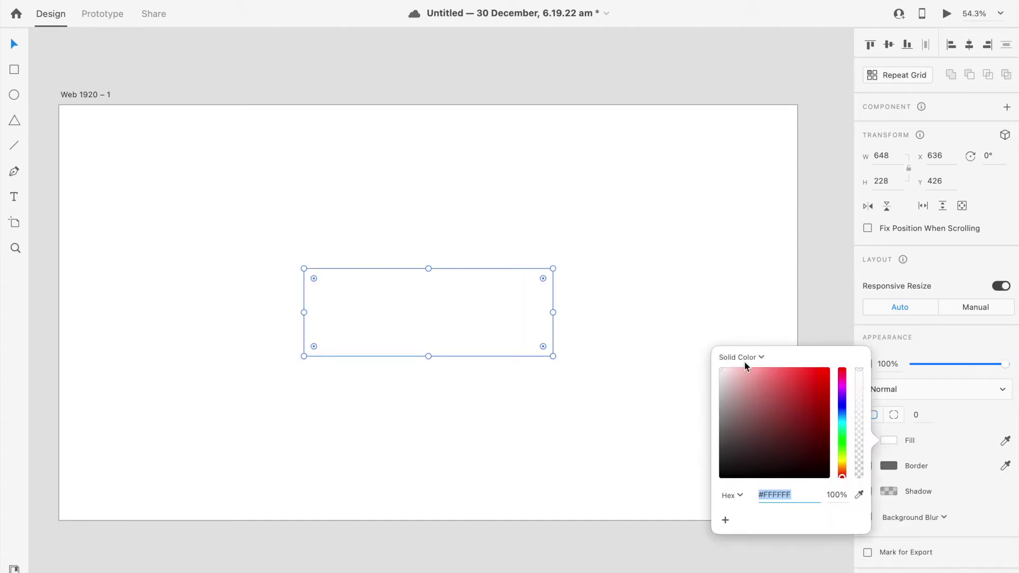
scroll(832, 422, up, 1)
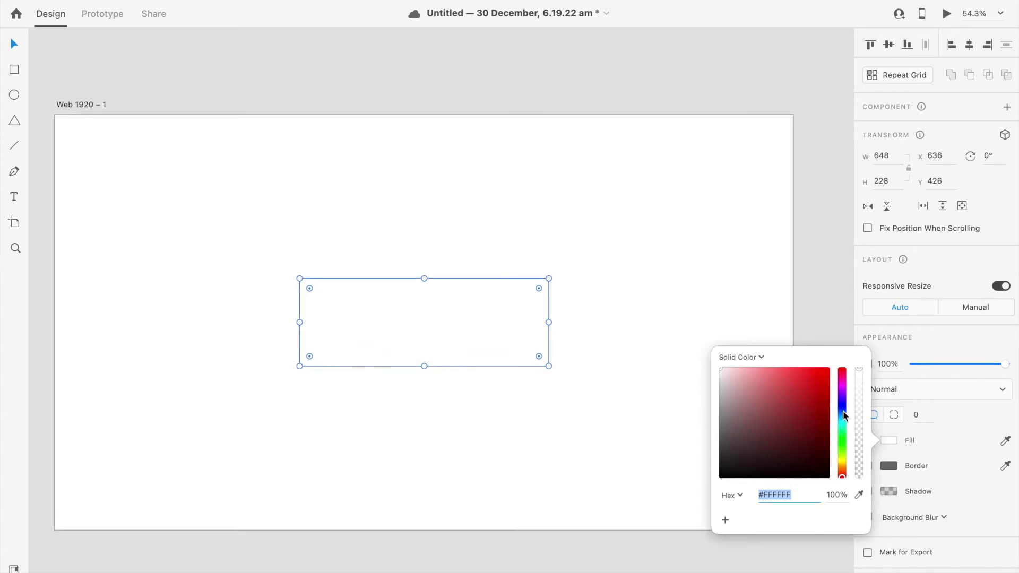
drag(843, 409, 844, 397)
click(775, 372)
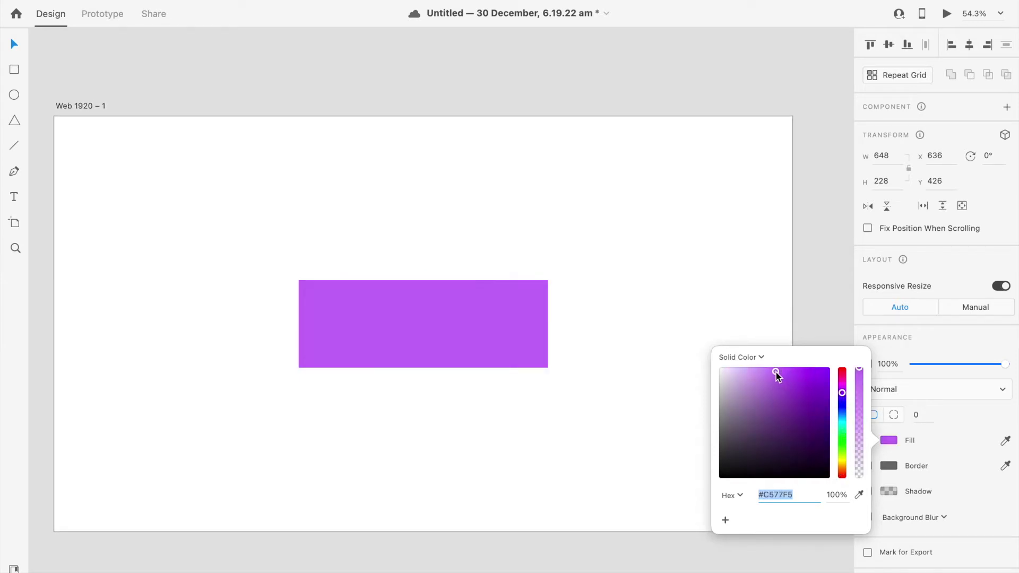
click(473, 343)
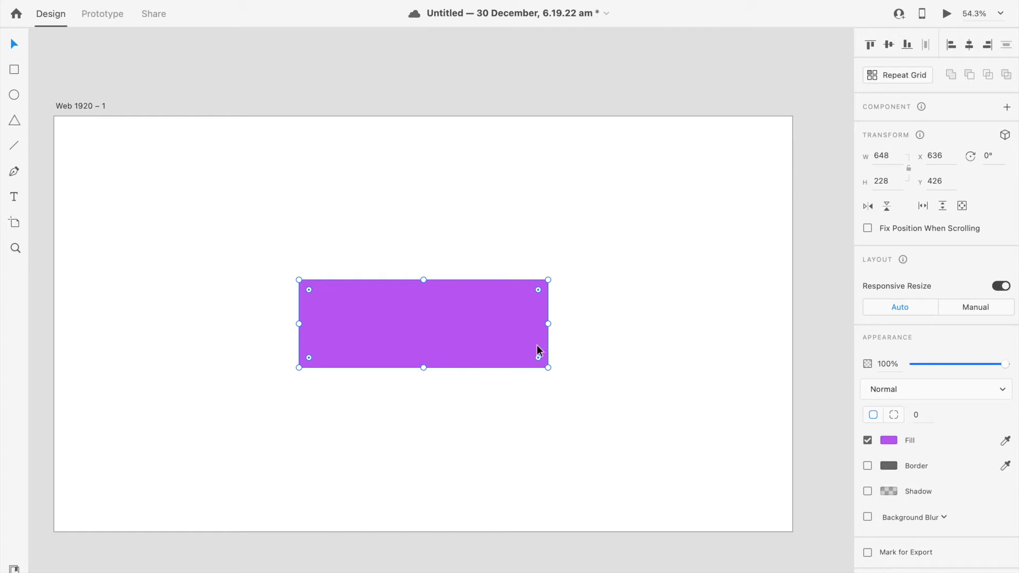
click(868, 492)
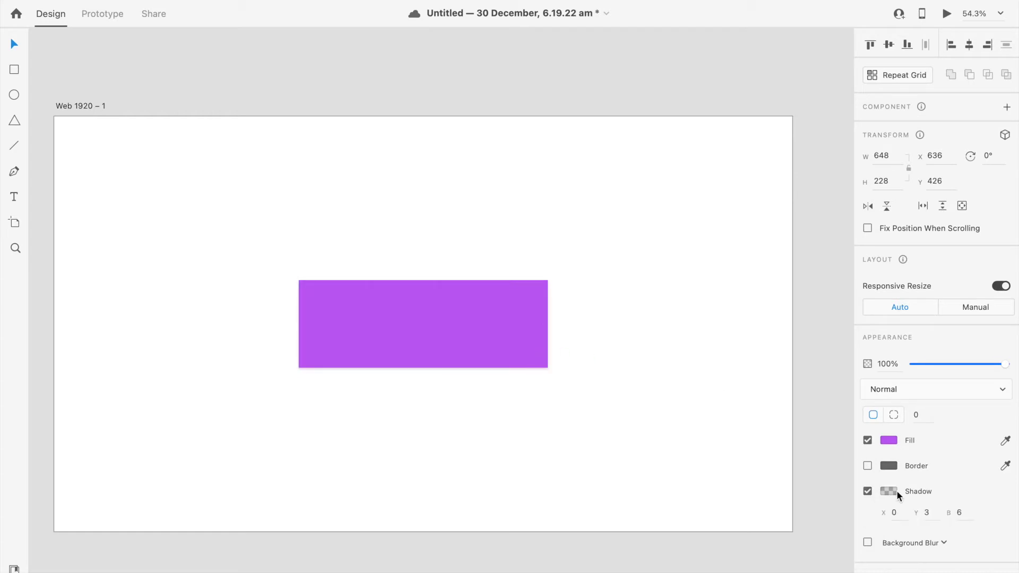
Set the rectangle's shadow opacity to 27%, its Y offset to 10 and its blur to 20
click(889, 491)
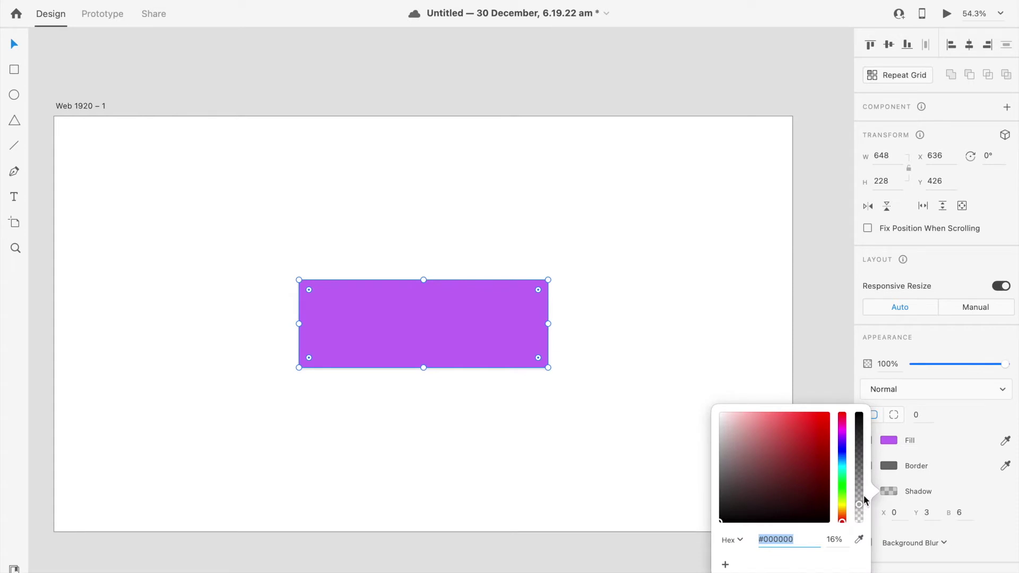
drag(862, 441, 858, 492)
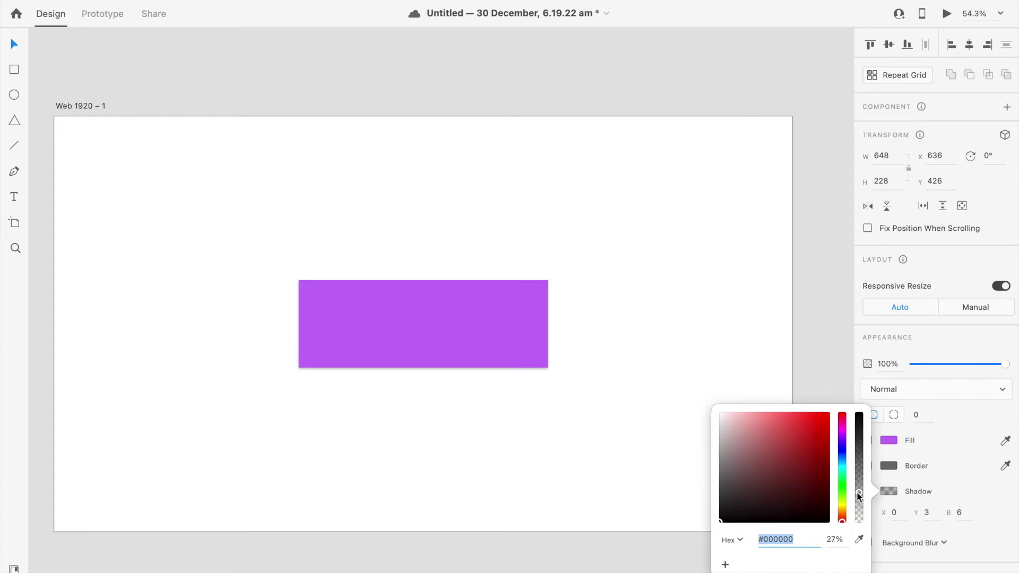
click(945, 513)
click(926, 513)
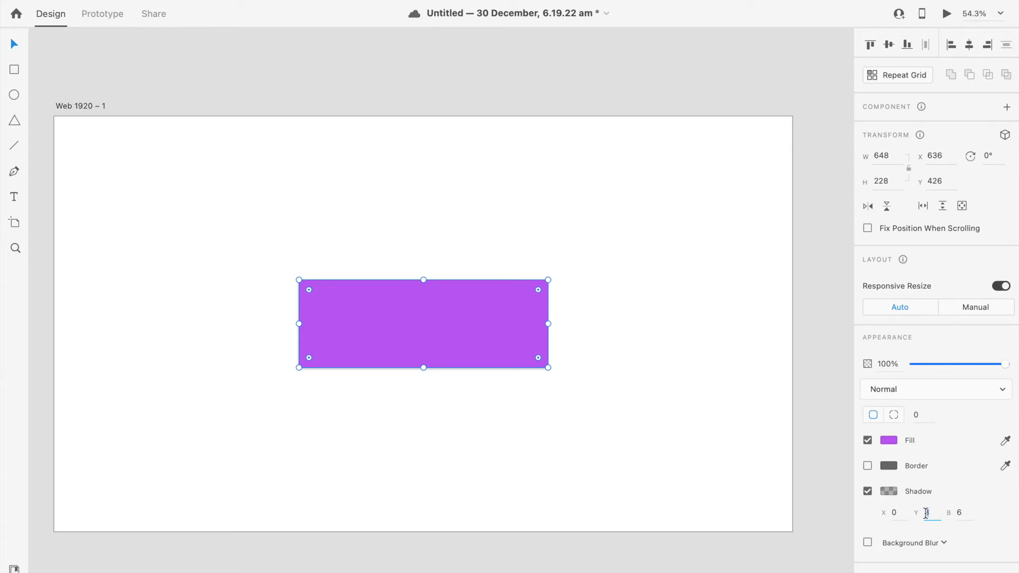
text(10)
key(Tab)
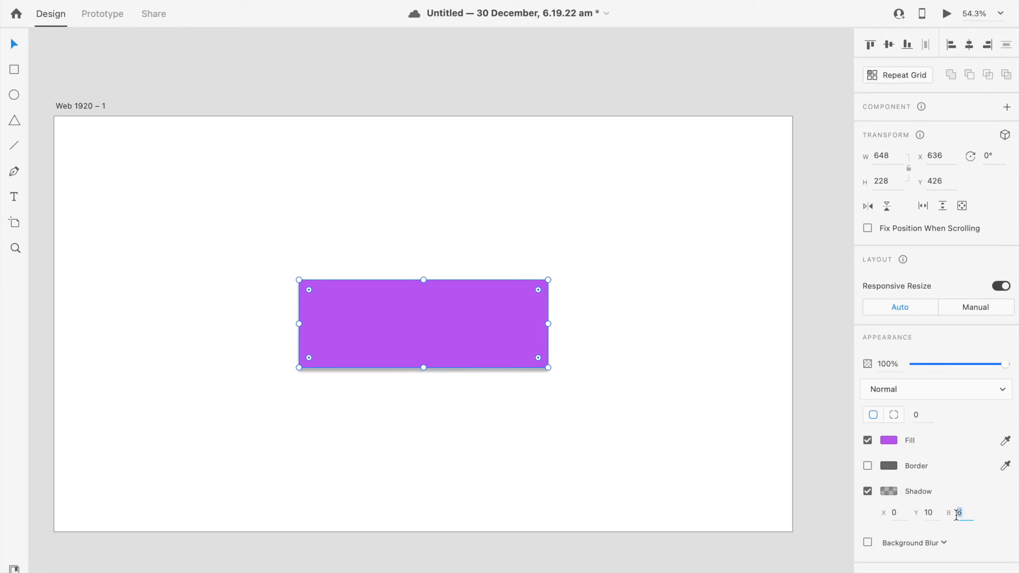
text(20)
key(Return)
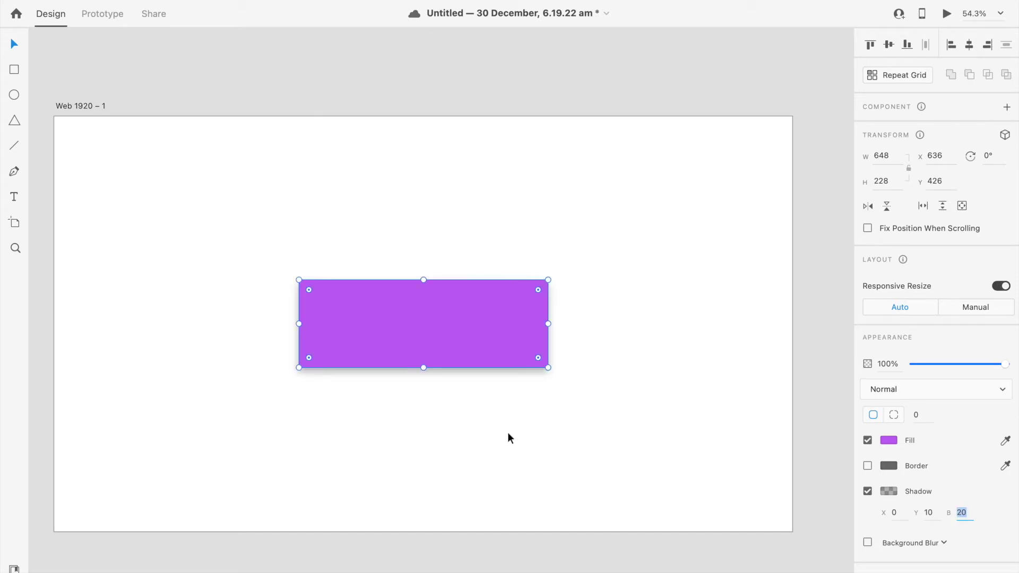
click(461, 414)
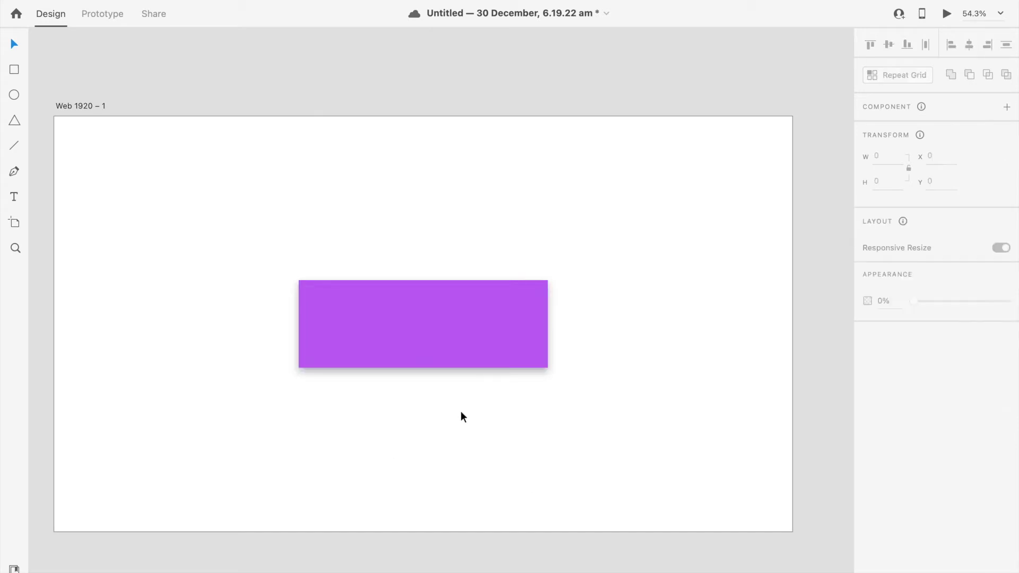
Turn off the purple rectangle's shadow
click(396, 356)
click(889, 441)
click(868, 491)
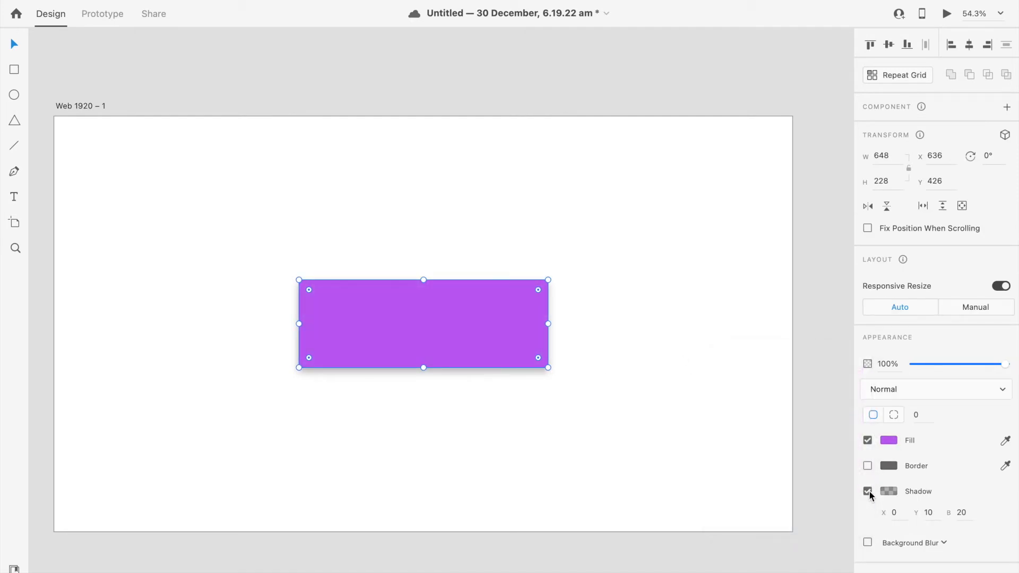
click(868, 491)
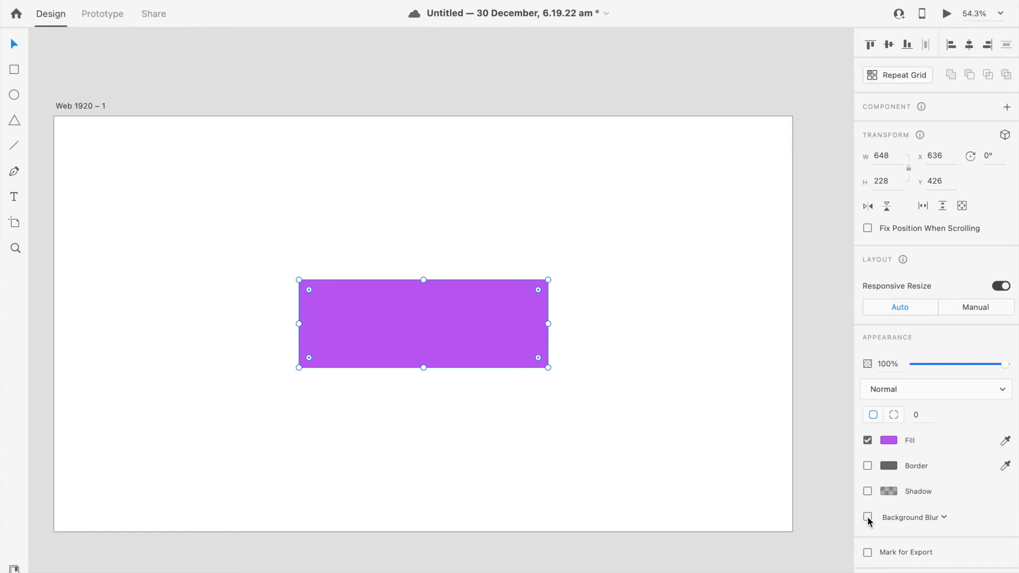
Try a blur on the rectangle, switching it from Background Blur to Object Blur with an amount of 23
click(867, 517)
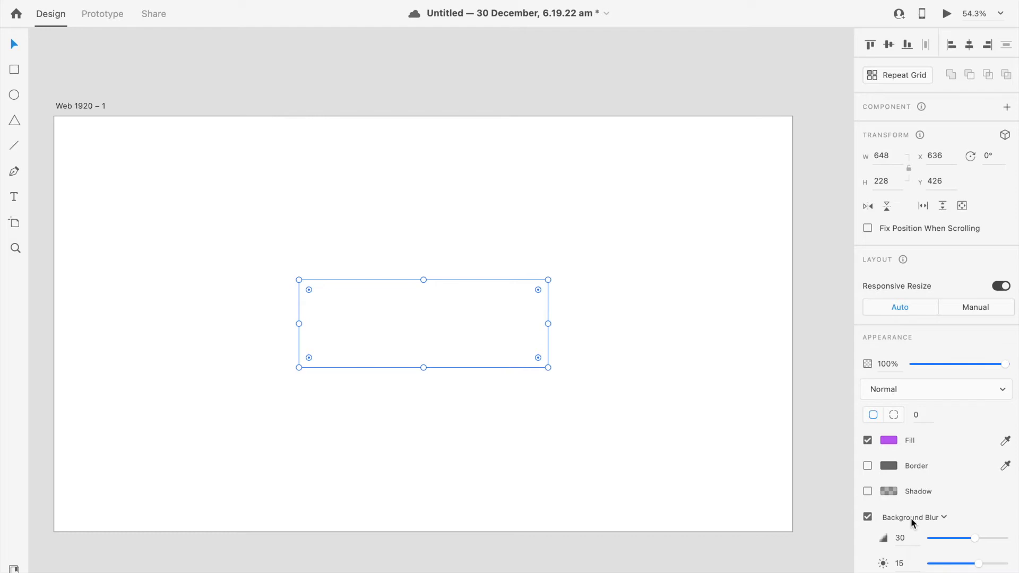
click(888, 519)
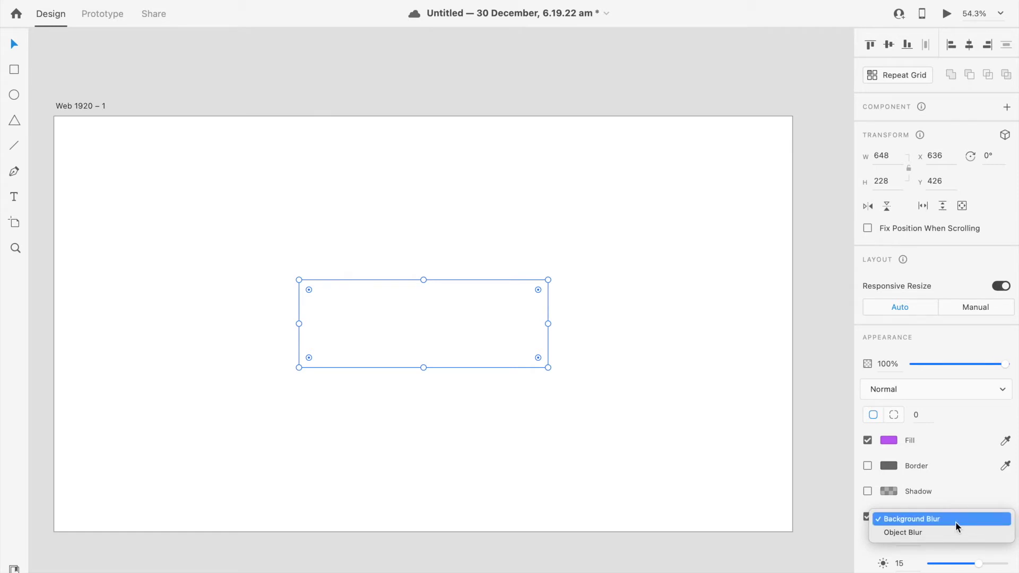
click(907, 534)
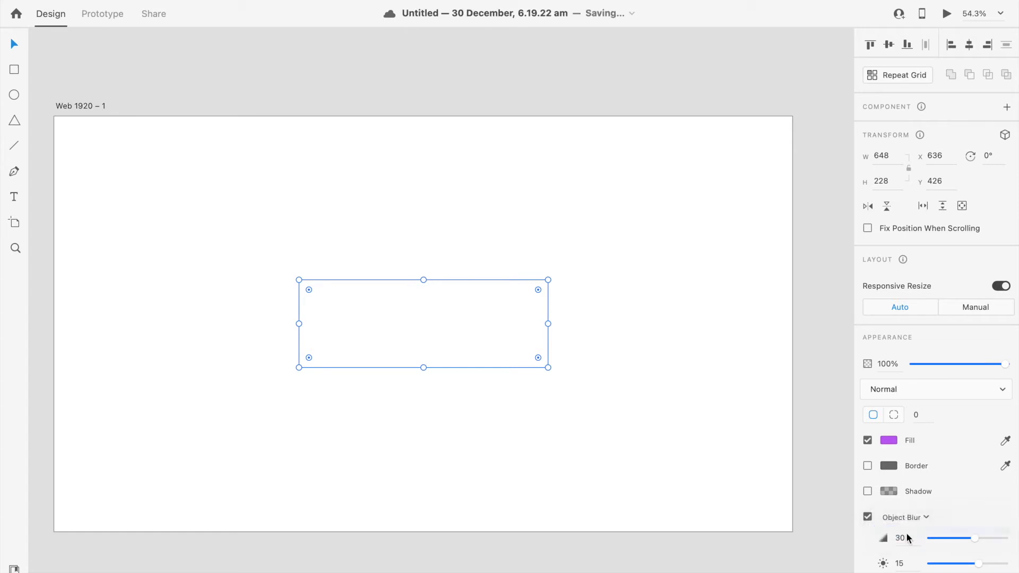
click(968, 538)
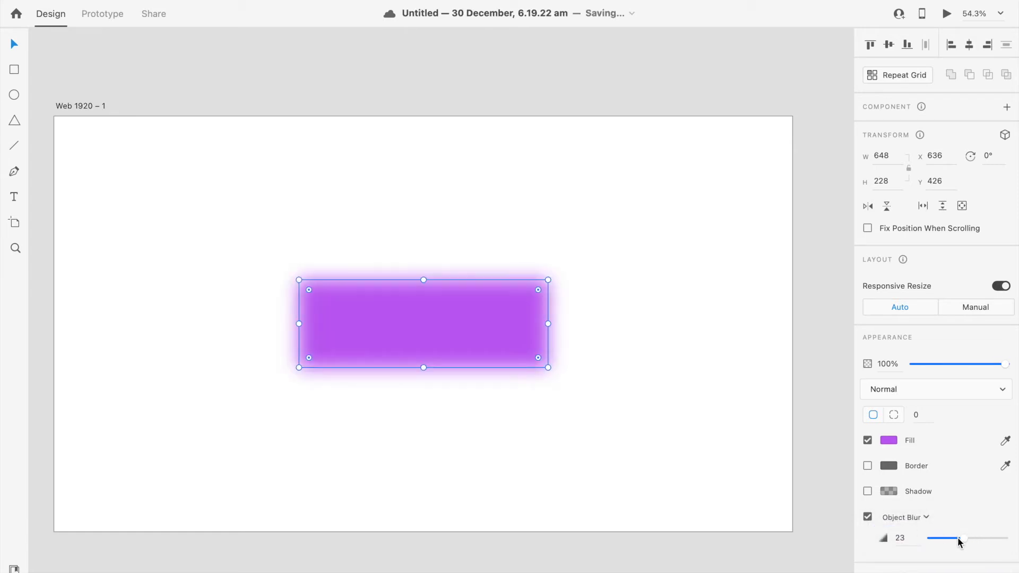
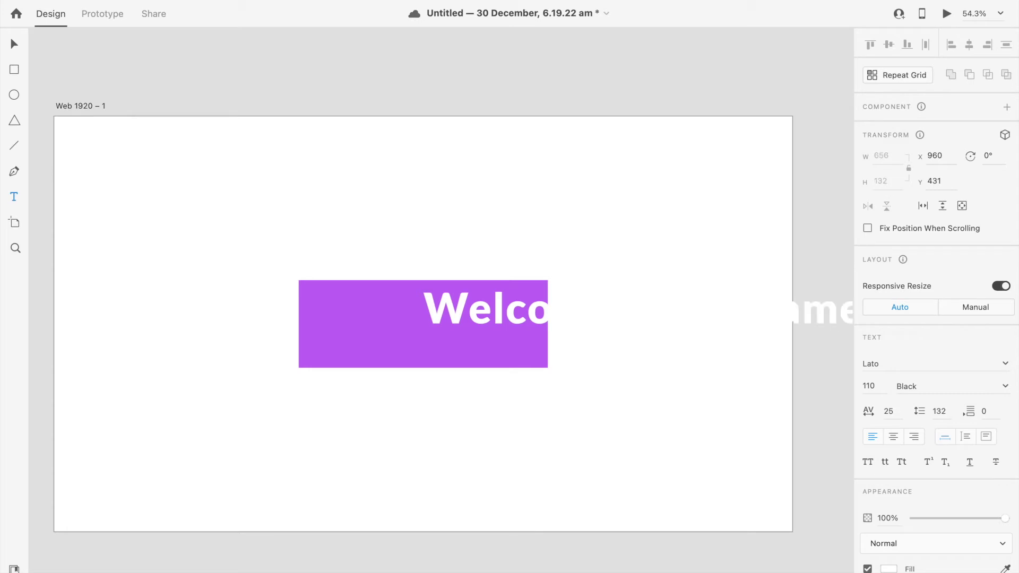
Centre the "Welcome to UX flame" text both ways on the artboard and set its font size to 72
click(11, 47)
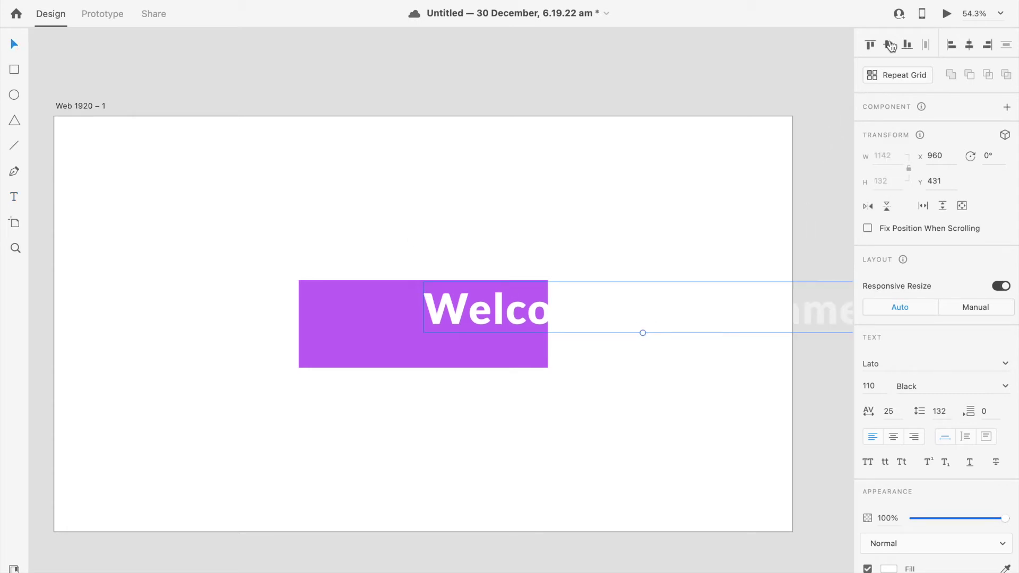
click(889, 45)
click(969, 45)
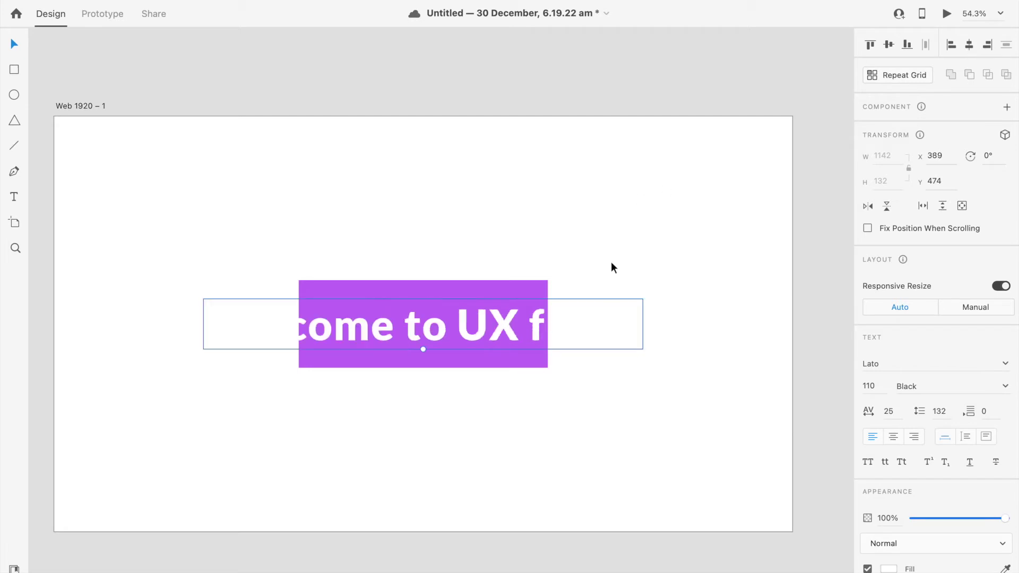
click(879, 386)
text(72)
key(Tab)
Widen the purple rectangle evenly to both sides beyond the text and move the text down to Y 497
drag(336, 341, 618, 322)
click(509, 359)
click(487, 326)
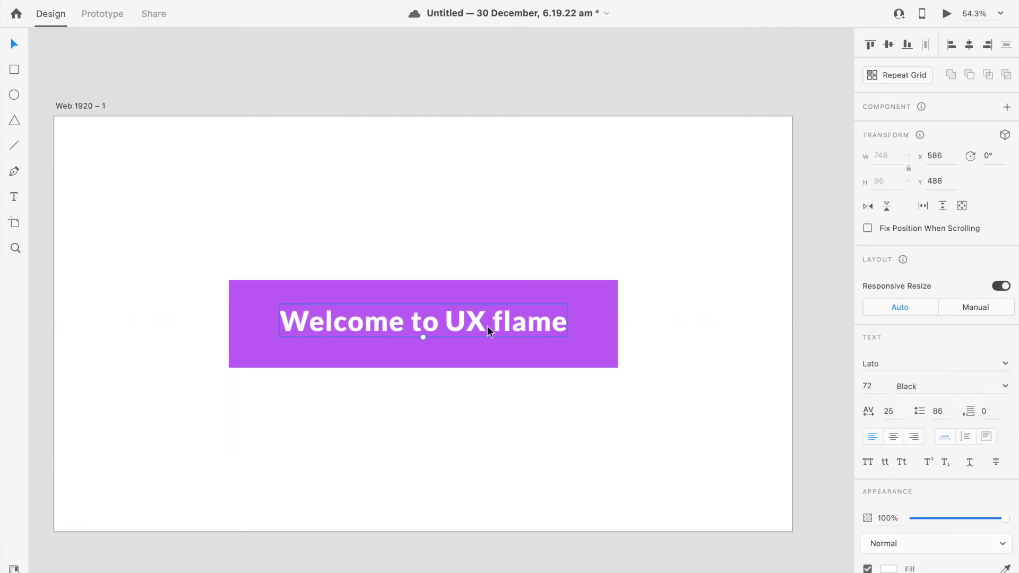
drag(455, 322, 454, 325)
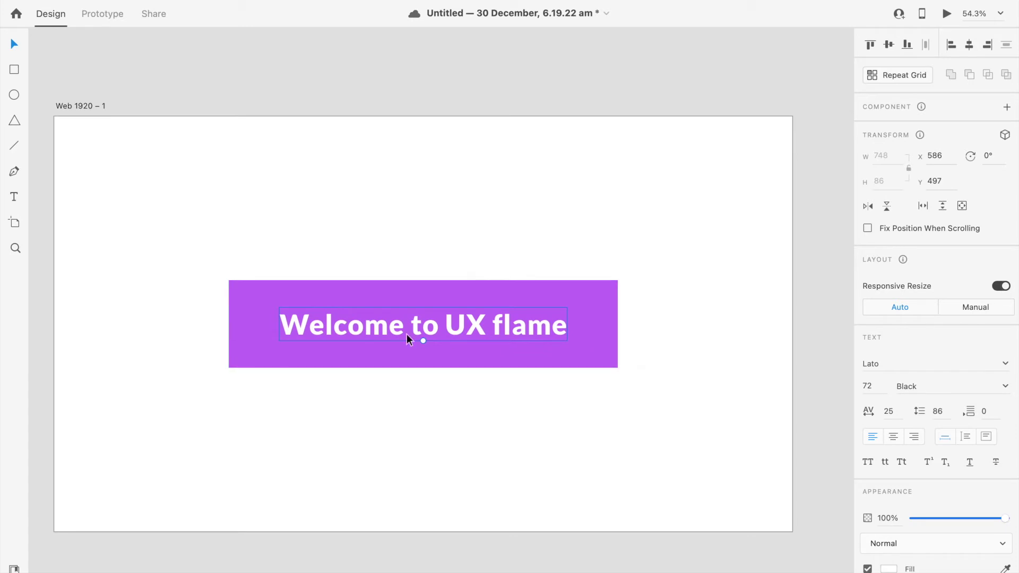
click(1006, 387)
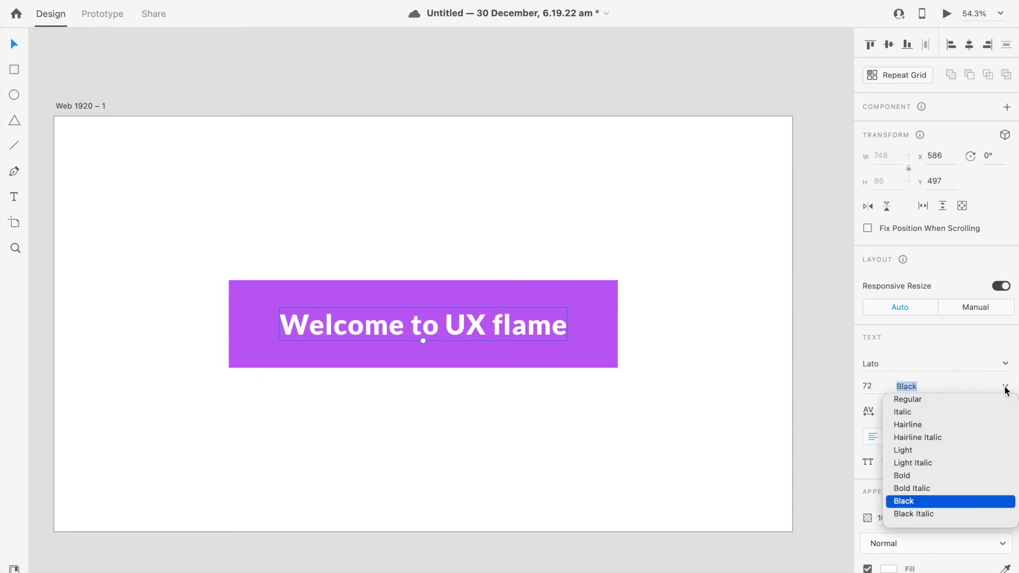
key(Escape)
click(496, 370)
click(403, 330)
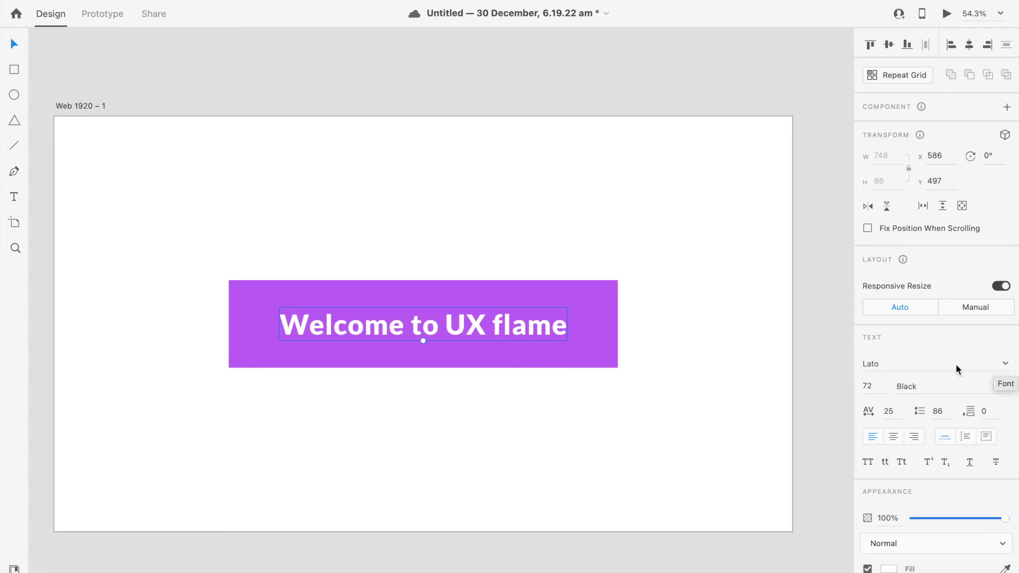
Set the weight of the "Welcome to UX flame" text to Bold at size 72
click(869, 388)
key(Tab)
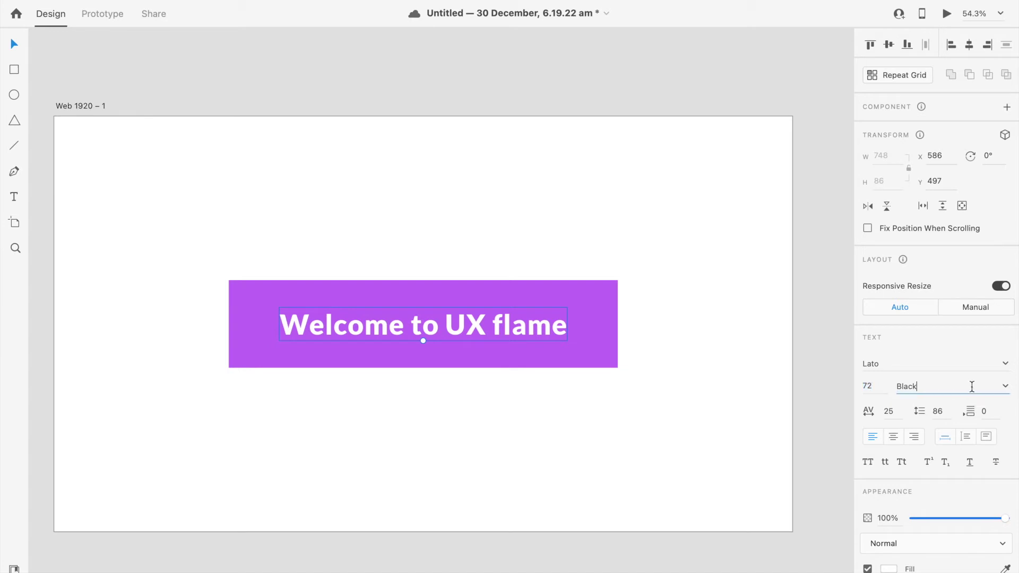
click(1005, 387)
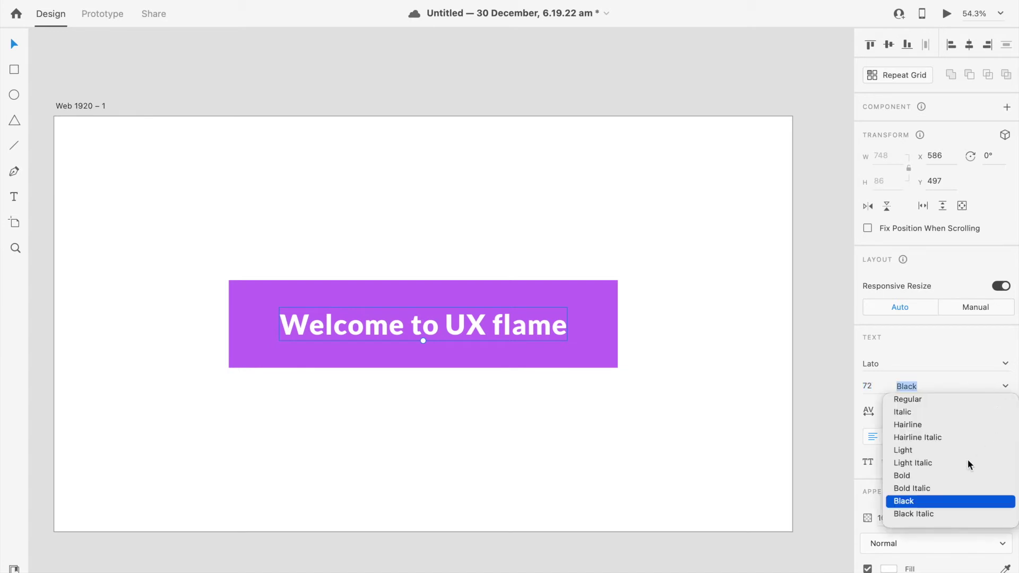
click(907, 477)
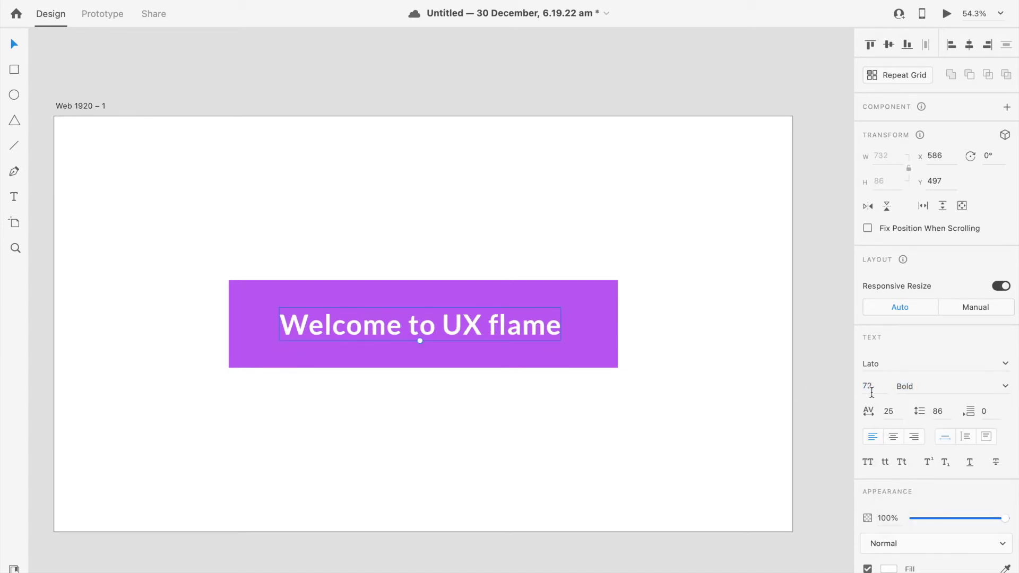
Set the text's character spacing to -25 and move it horizontally to X 626, centred in the rectangle
key(Tab)
text(-)
key(Tab)
mouse_move(425, 325)
mouse_down()
mouse_move(467, 326)
mouse_move(441, 325)
mouse_up()
Right-align the "Welcome to UX flame" text and make its text box Fixed Size
click(937, 411)
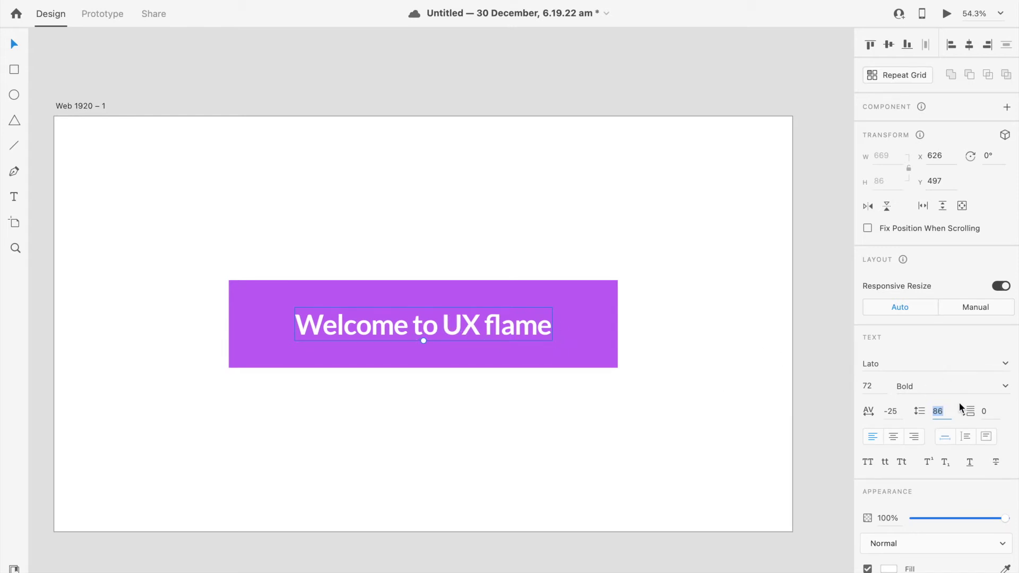
click(991, 417)
click(892, 439)
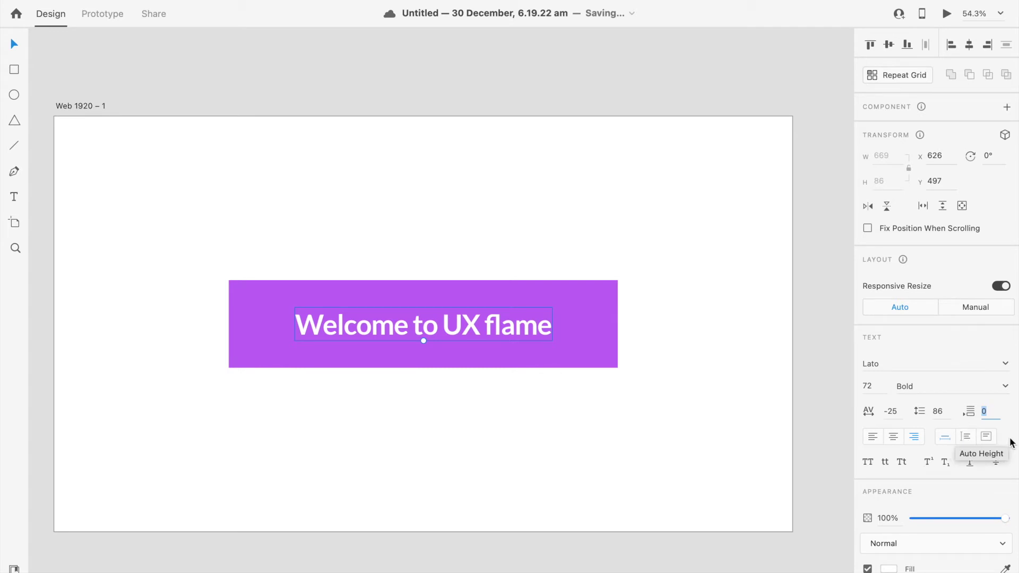
click(990, 439)
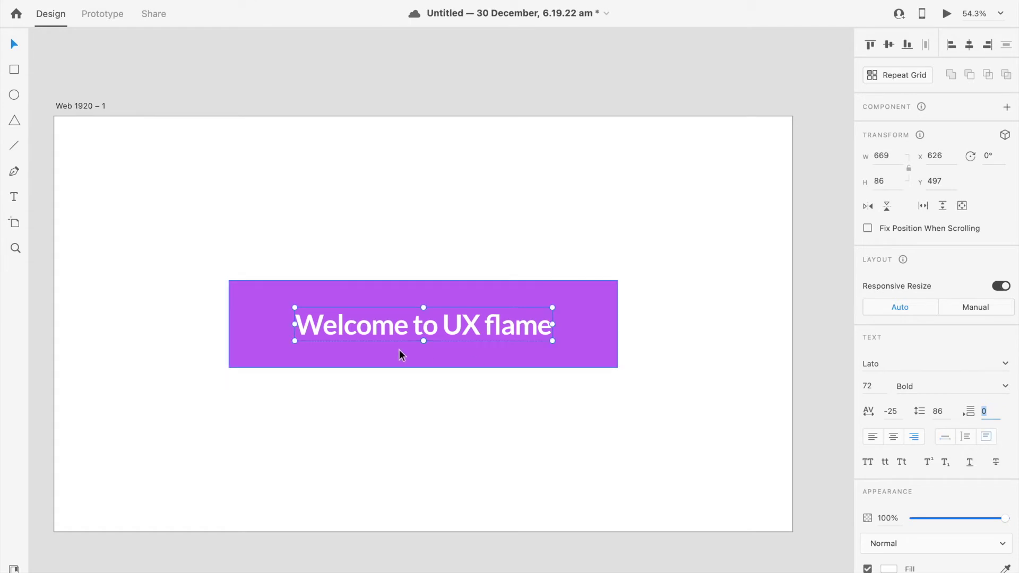
Resize the text box to about 465 by 227 so the text wraps, and move it up to about Y 450
drag(552, 323, 485, 324)
drag(393, 342, 390, 395)
drag(485, 349, 476, 307)
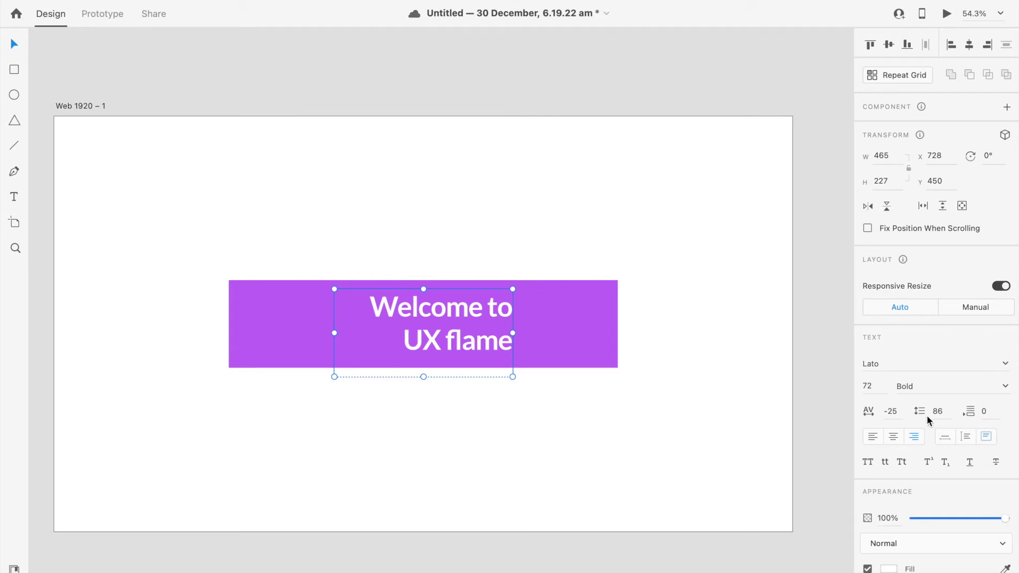
Set the text's line spacing to 70 and move the text box down to Y 458
click(947, 415)
text(70)
key(Tab)
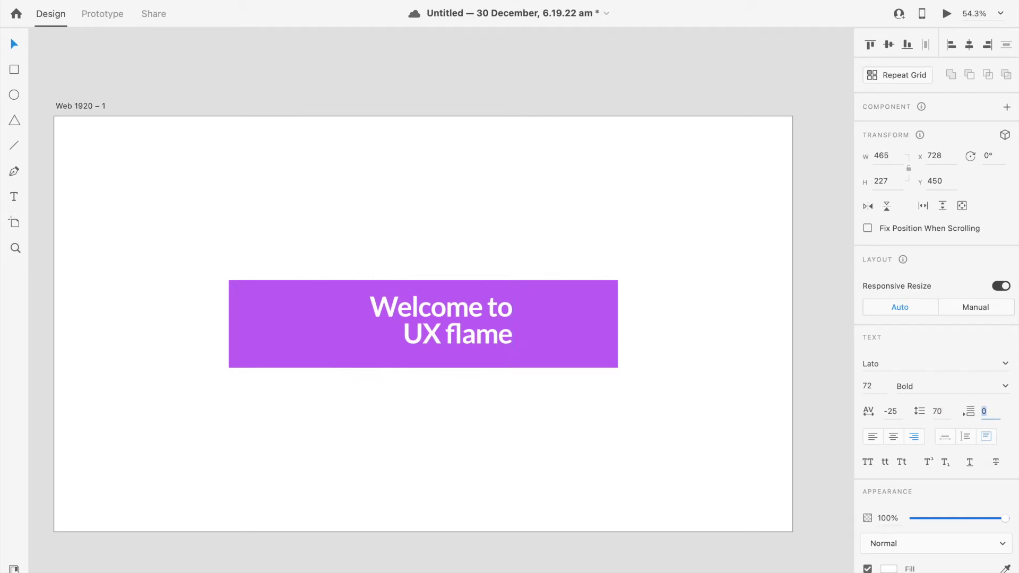
drag(463, 336, 464, 338)
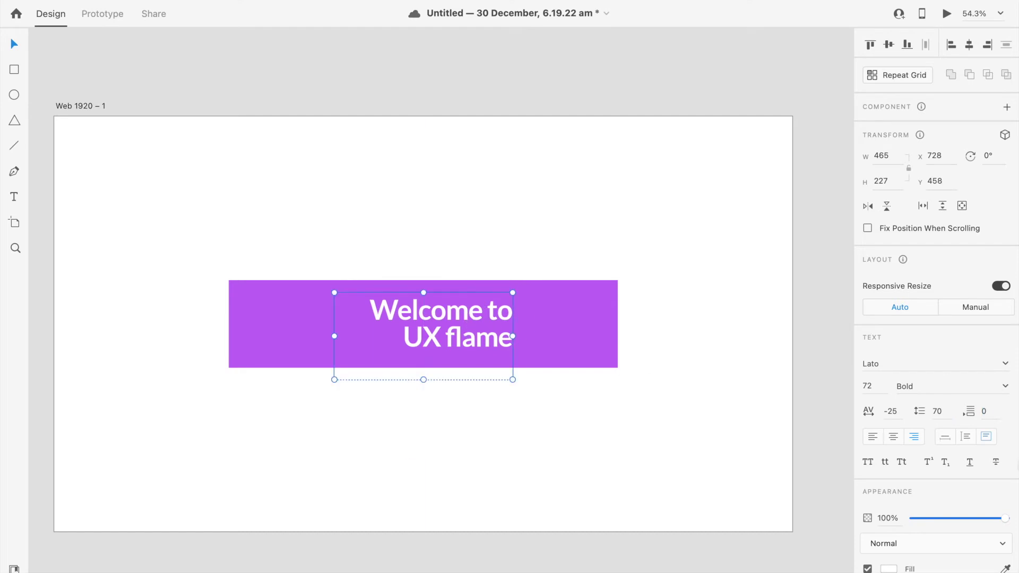
Try Auto Width and Fixed Size on the text box, settle on Auto Height, and widen the box to 445
click(946, 437)
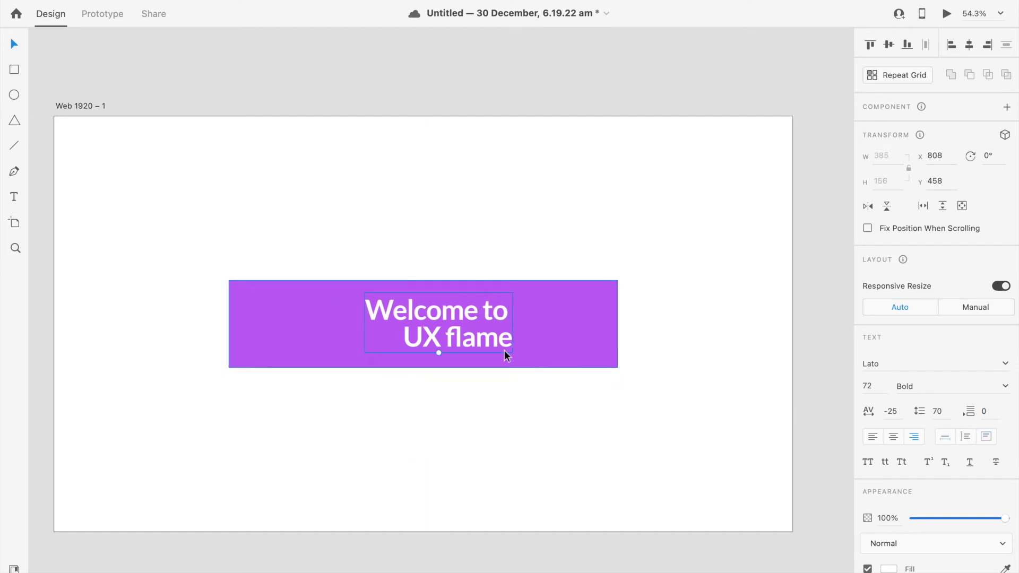
click(986, 436)
click(965, 436)
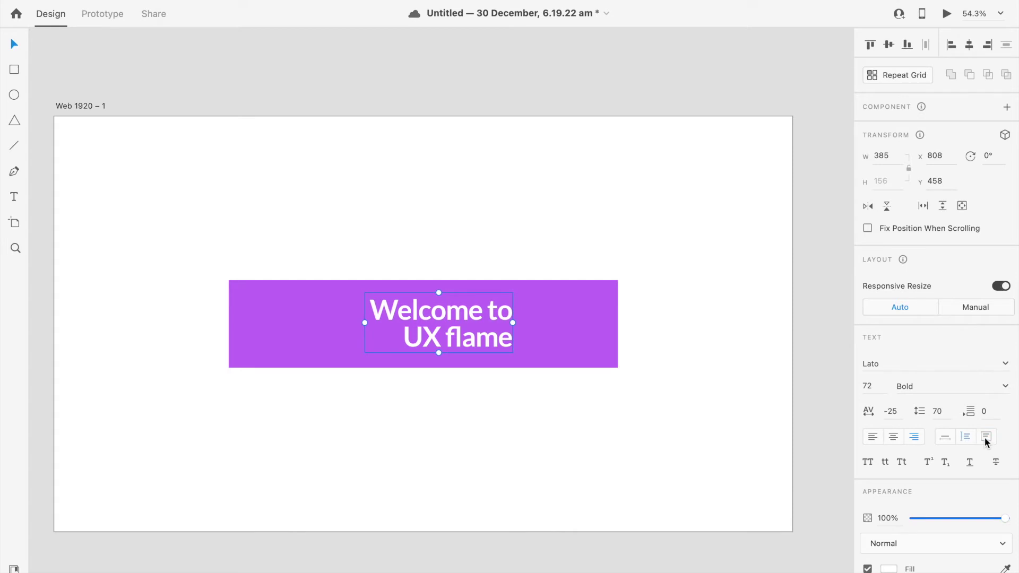
drag(512, 323, 536, 322)
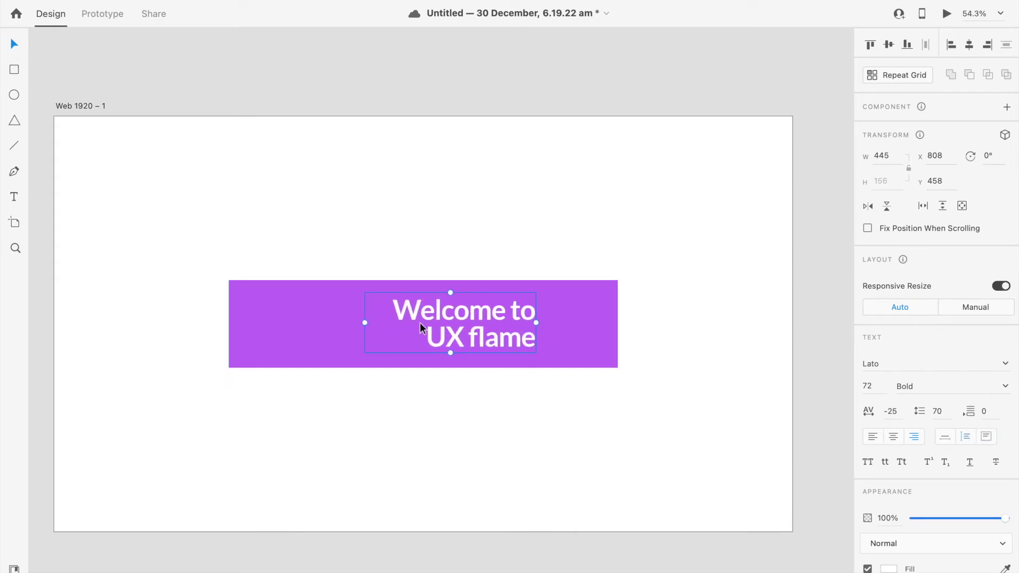
Centre-align the text, centring its box horizontally on the artboard, and convert the text to uppercase
click(893, 438)
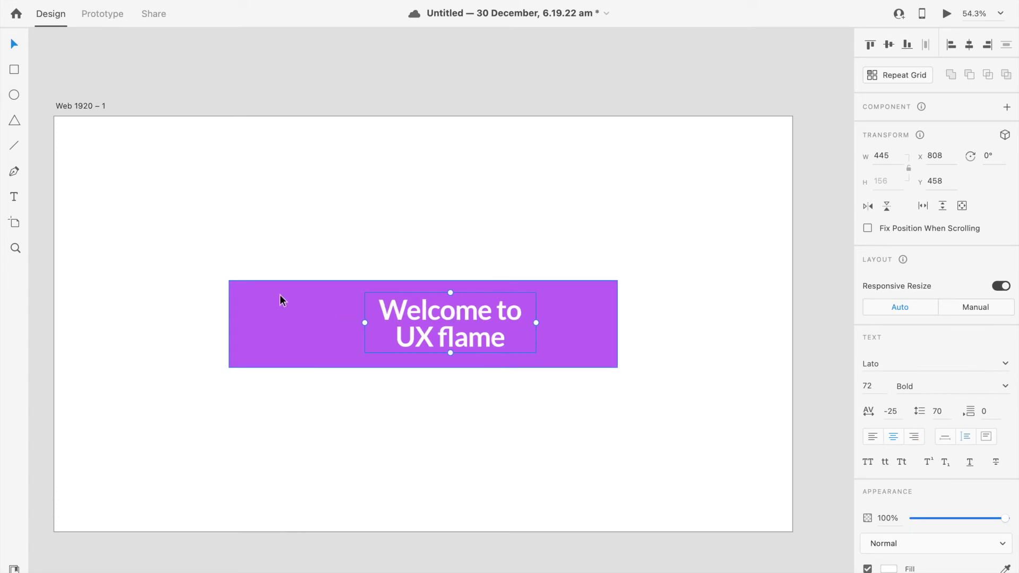
click(969, 46)
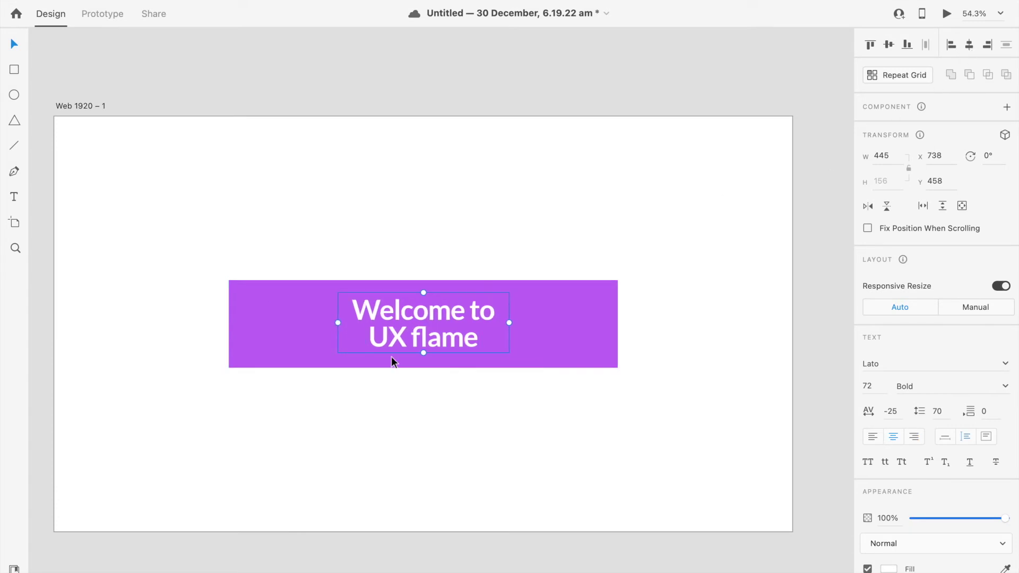
scroll(897, 490, down, 1)
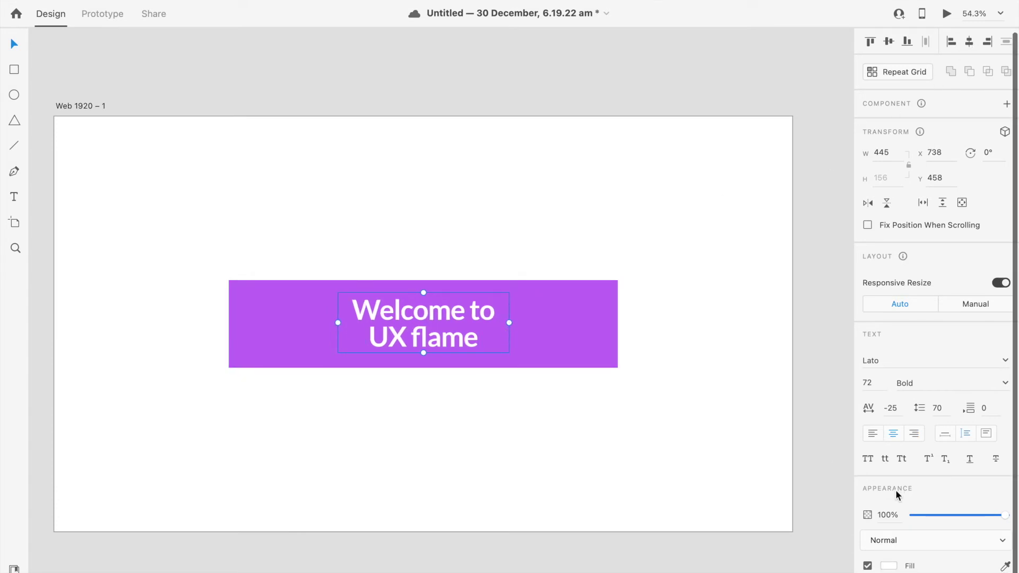
click(867, 459)
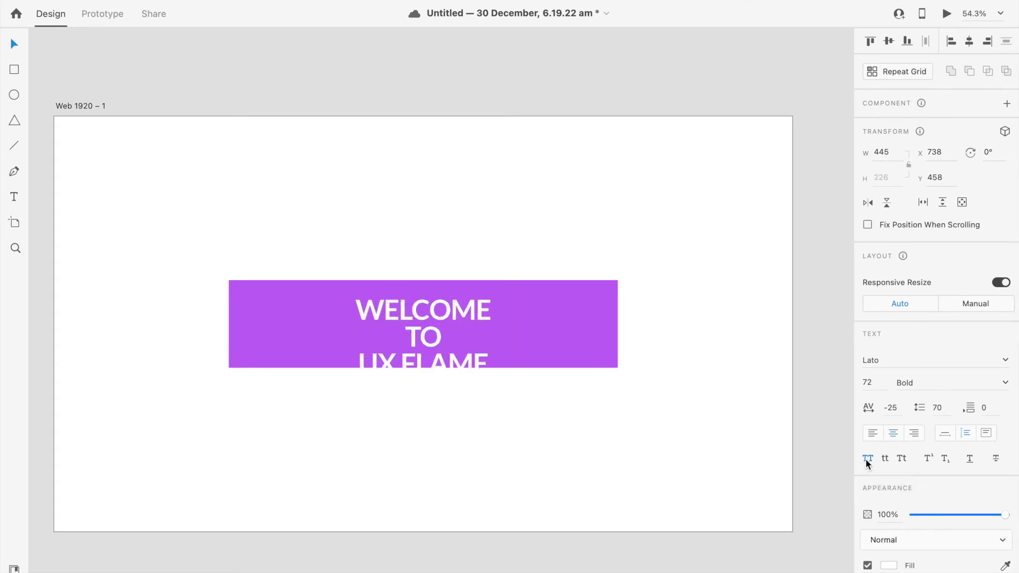
Try lowercase on the text, settle on title case, and try the underline and strikethrough styles
click(885, 459)
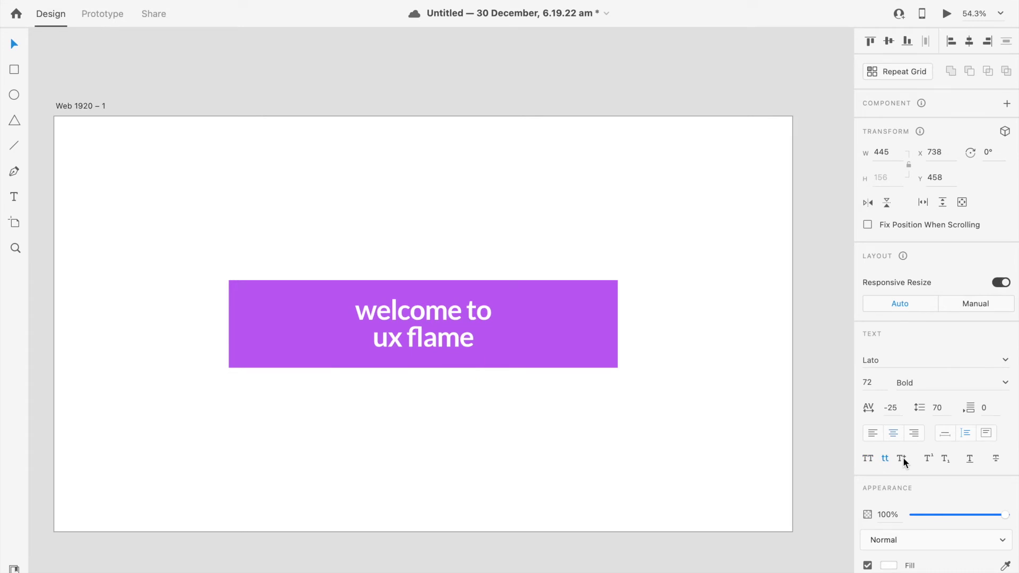
click(902, 459)
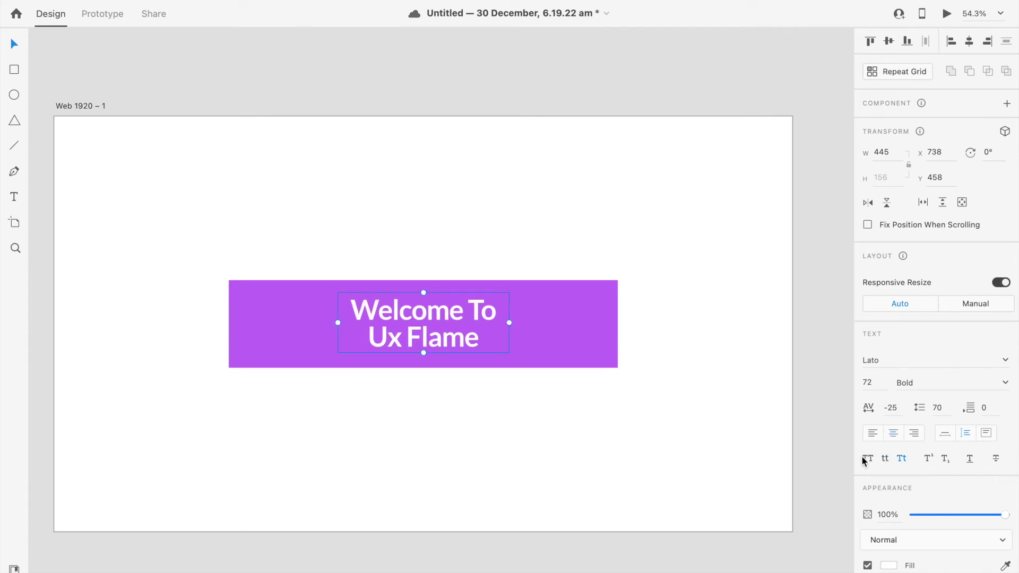
click(970, 459)
click(998, 459)
click(998, 459)
Try lowering the text's opacity and restore it to 100%
mouse_move(1005, 515)
mouse_down()
mouse_move(950, 517)
mouse_move(1005, 515)
mouse_up()
scroll(929, 545, down, 2)
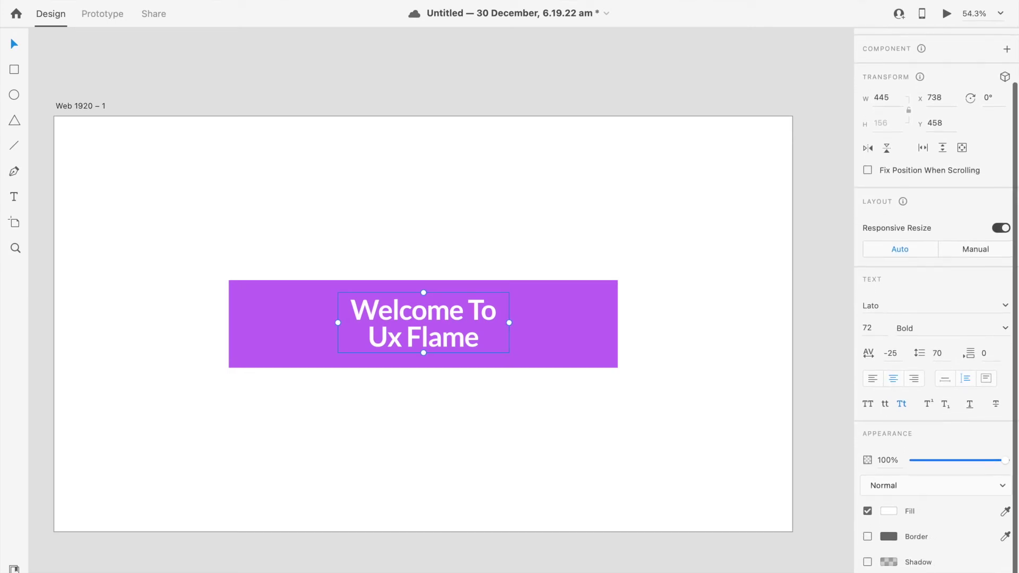
drag(1005, 460, 987, 460)
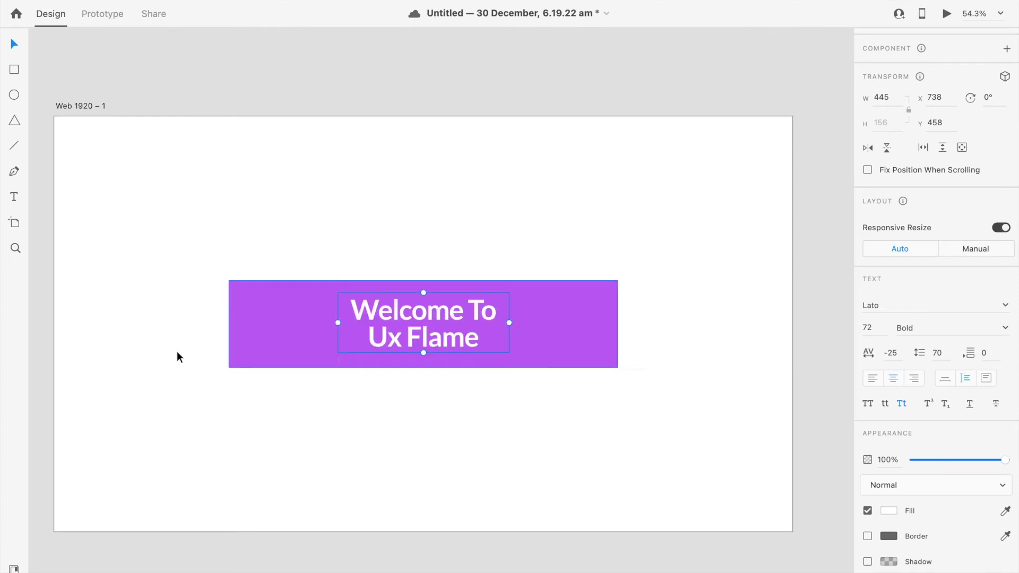
Add an iPhone X, XS, 11 Pro artboard and an iPad, Nexus 9 artboard beside the Web 1920 artboard
click(15, 226)
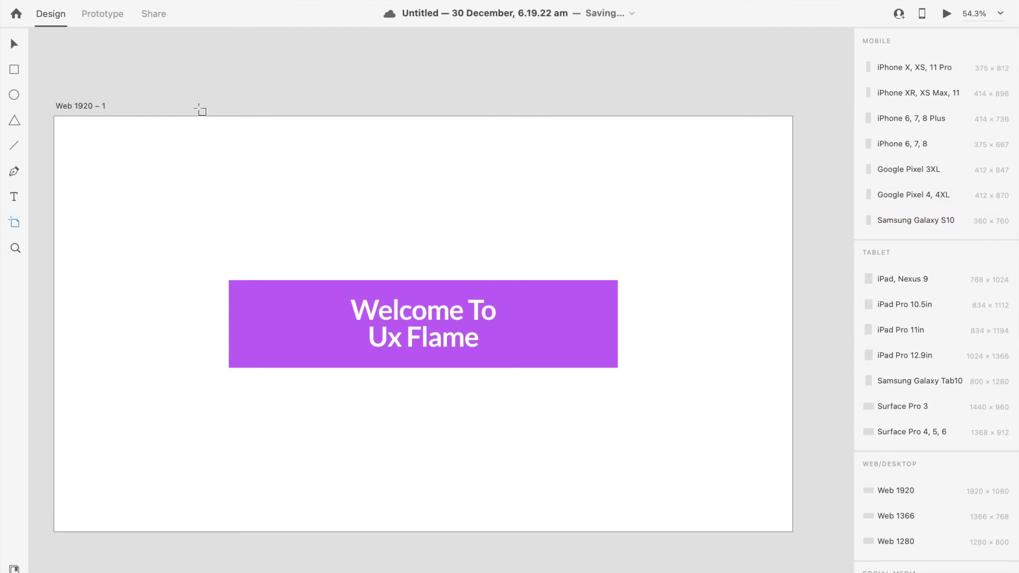
click(893, 67)
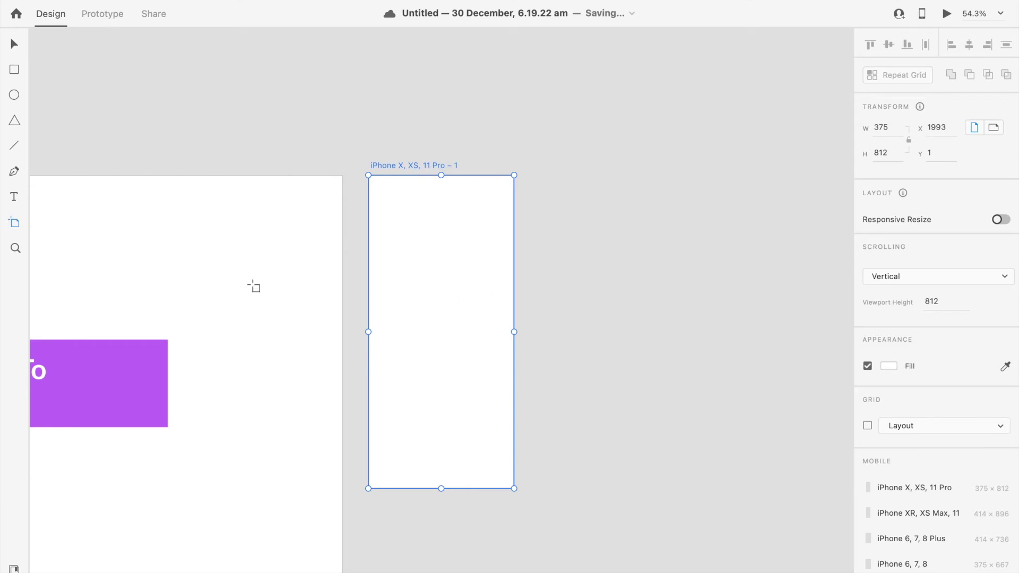
scroll(947, 438, down, 5)
scroll(948, 439, down, 5)
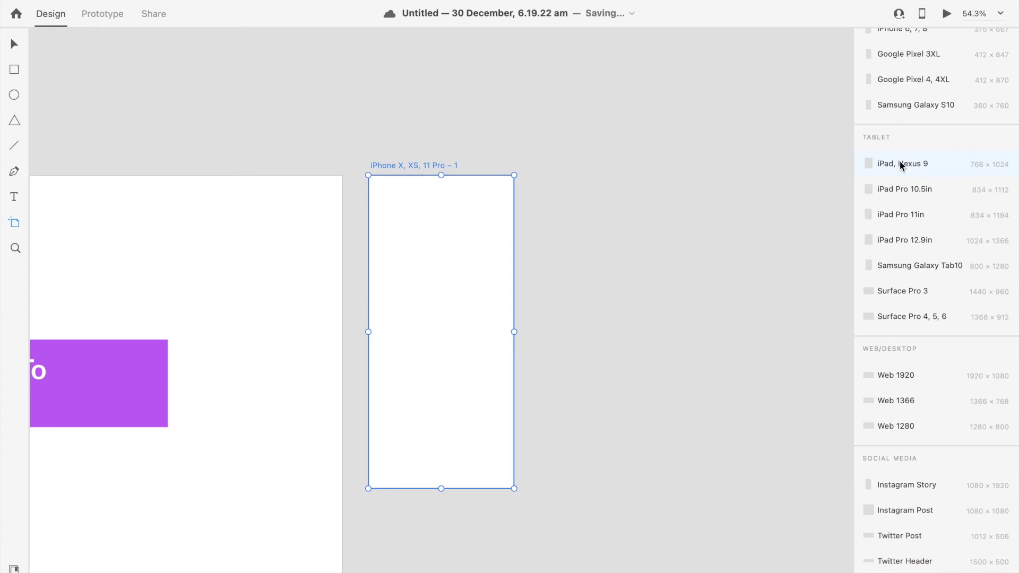
click(900, 163)
scroll(712, 266, right, 3)
scroll(712, 266, down, 2)
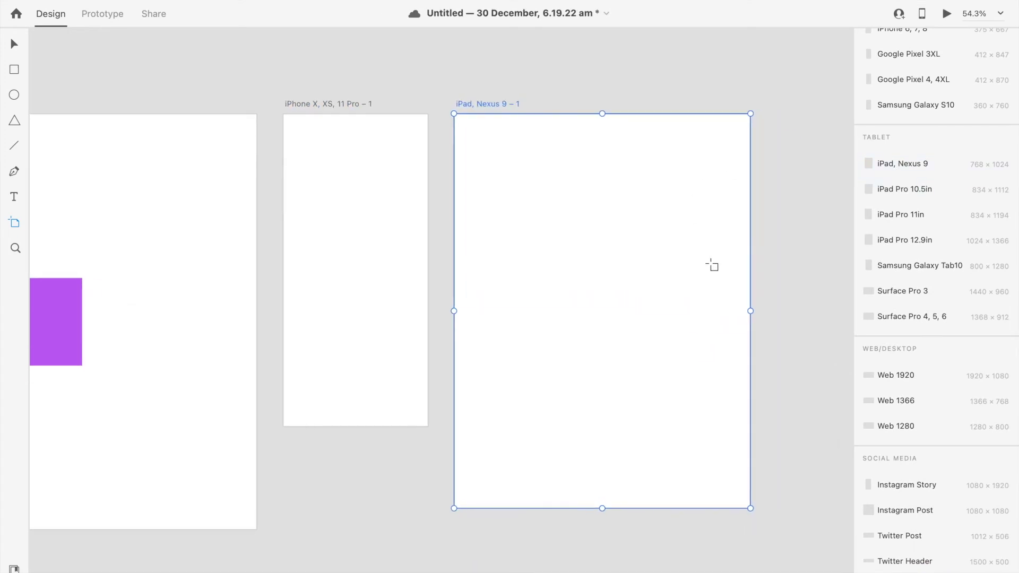
scroll(712, 266, down, 5)
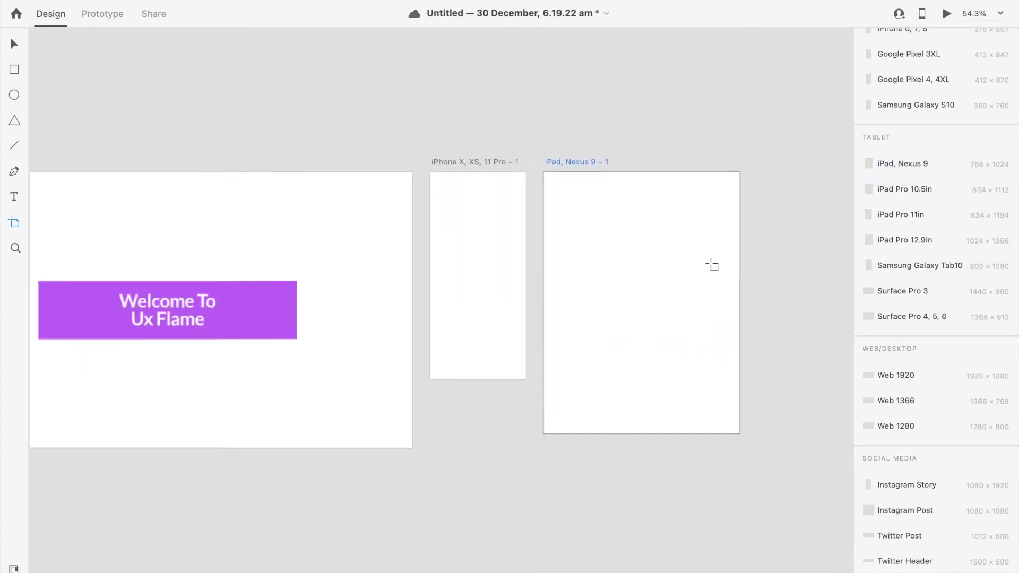
scroll(712, 266, up, 3)
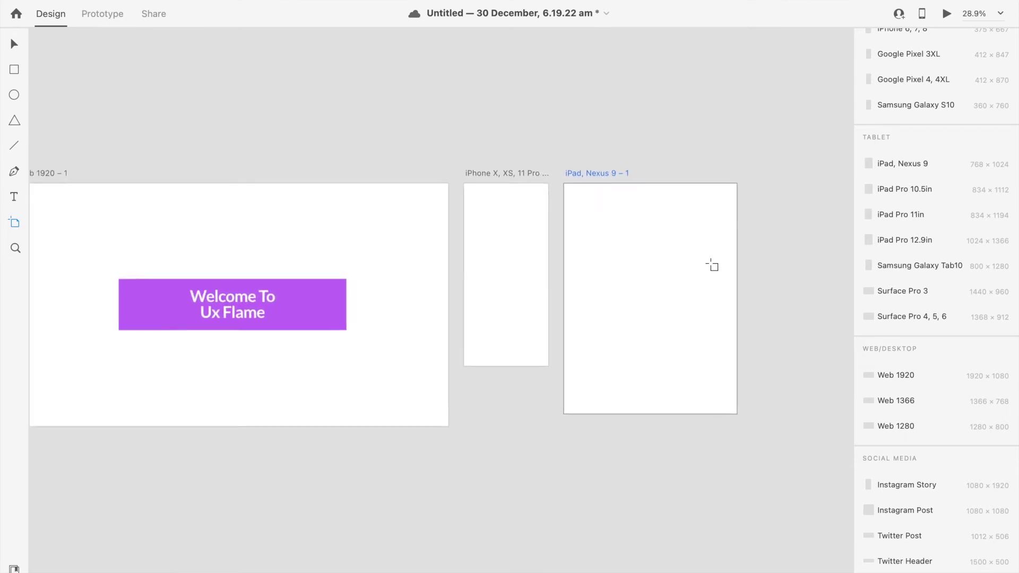
scroll(712, 266, up, 1)
scroll(712, 266, left, 1)
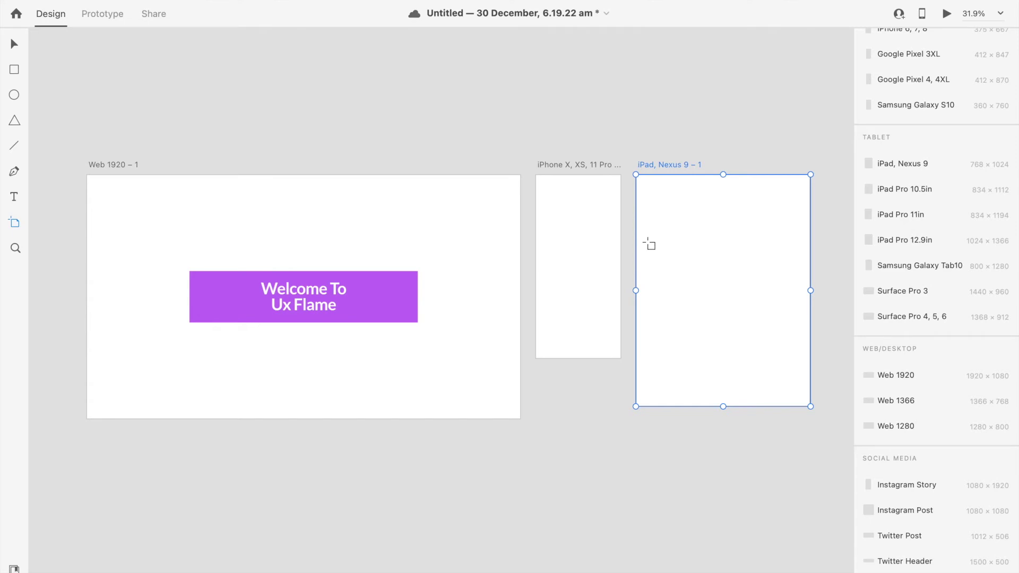
click(14, 44)
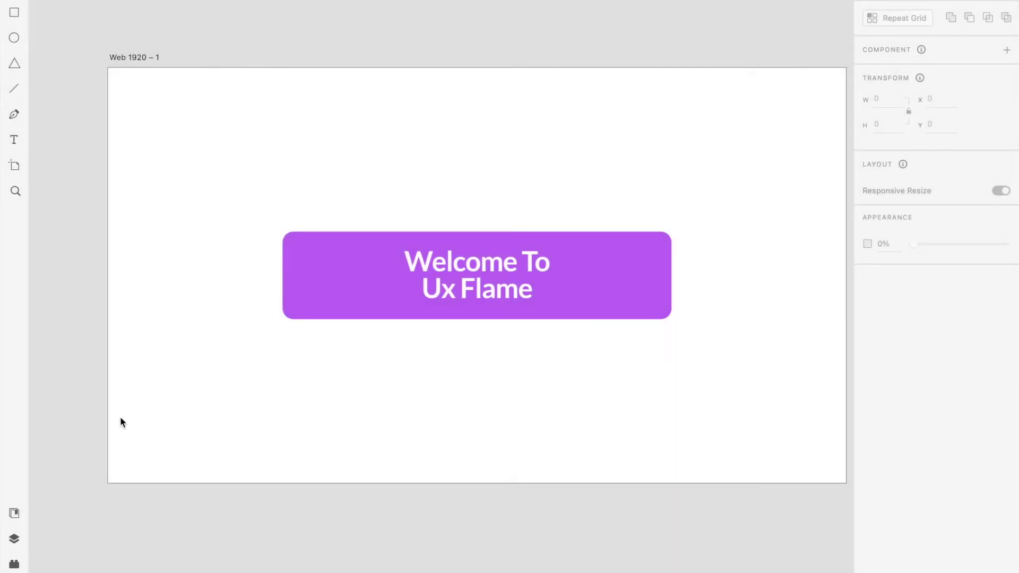
View the layers of the Web 1920 artboard, selecting the text and rectangle layers, and return to the artboard list
click(16, 515)
click(16, 542)
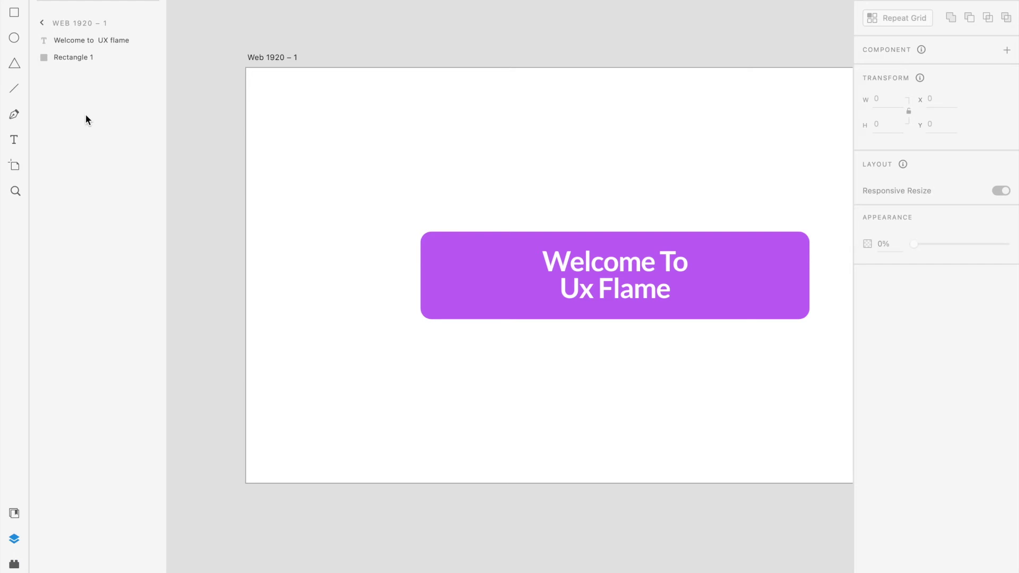
click(67, 43)
click(104, 53)
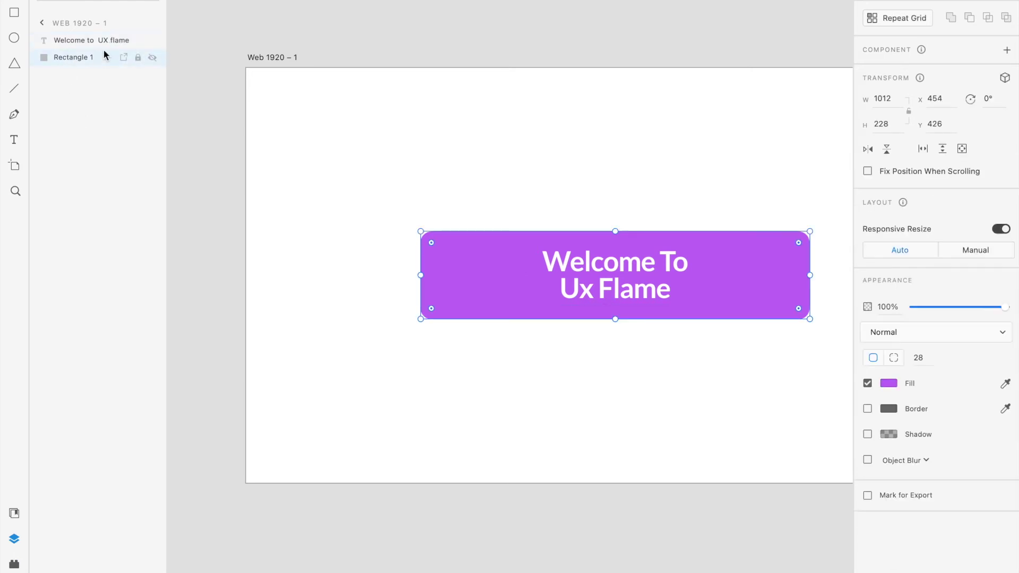
click(43, 23)
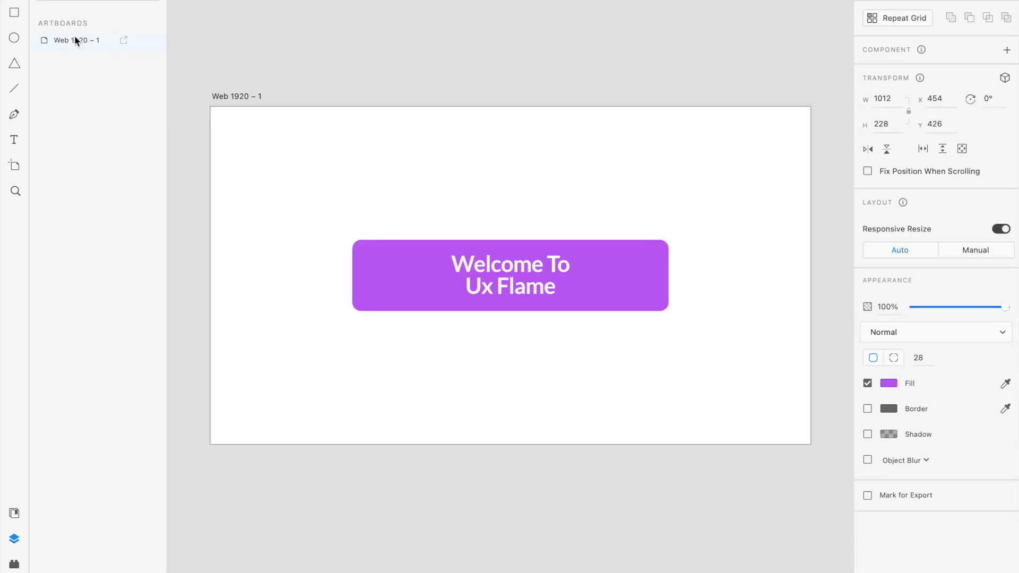
Rename the Web 1920 artboard as Homepage
click(69, 40)
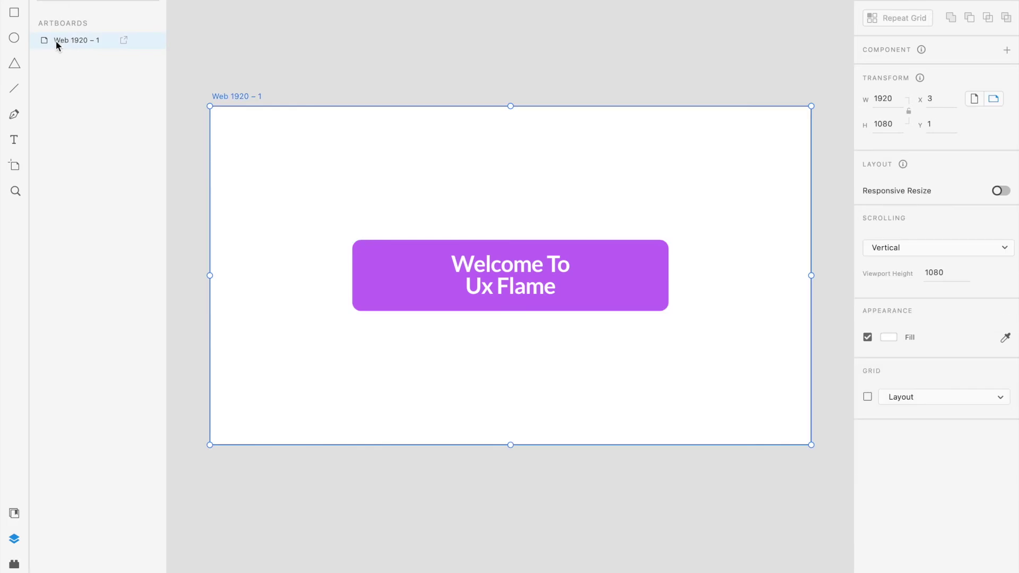
double_click(235, 96)
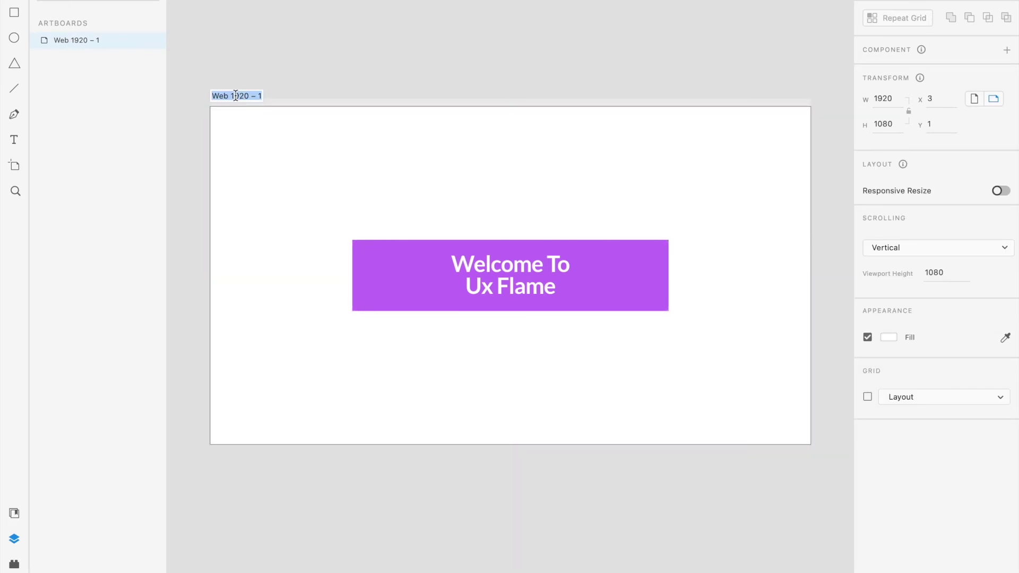
text(Homepage)
key(Return)
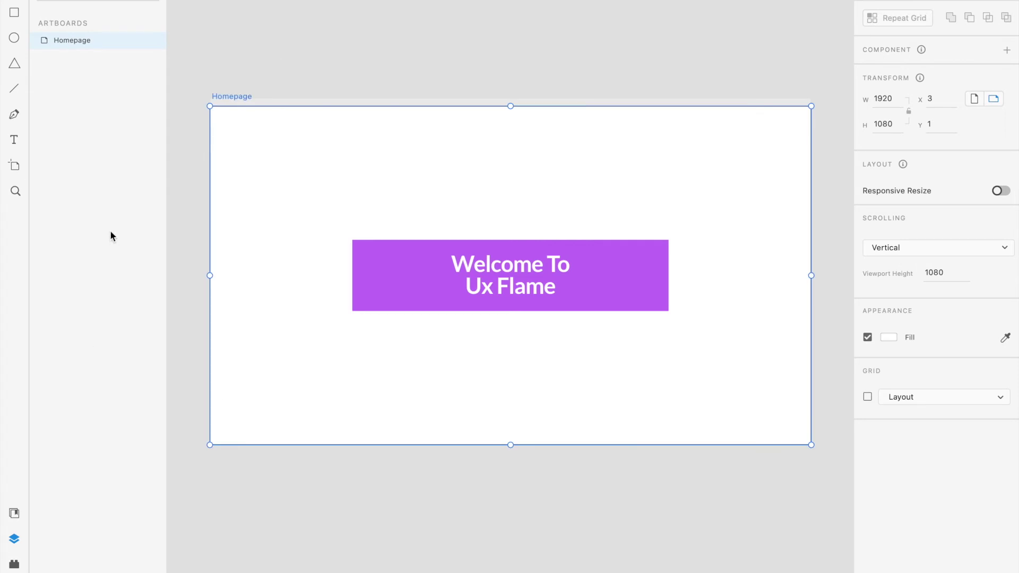
Select the welcome text on the Homepage artboard and look at its layer and the list of installed plugins
click(611, 281)
scroll(668, 299, down, 1)
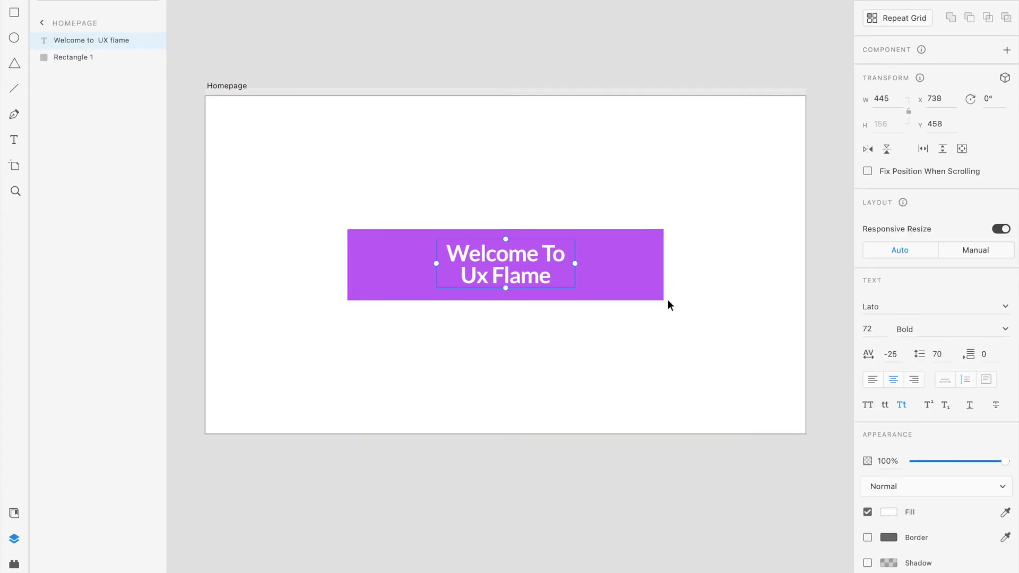
click(526, 260)
click(14, 564)
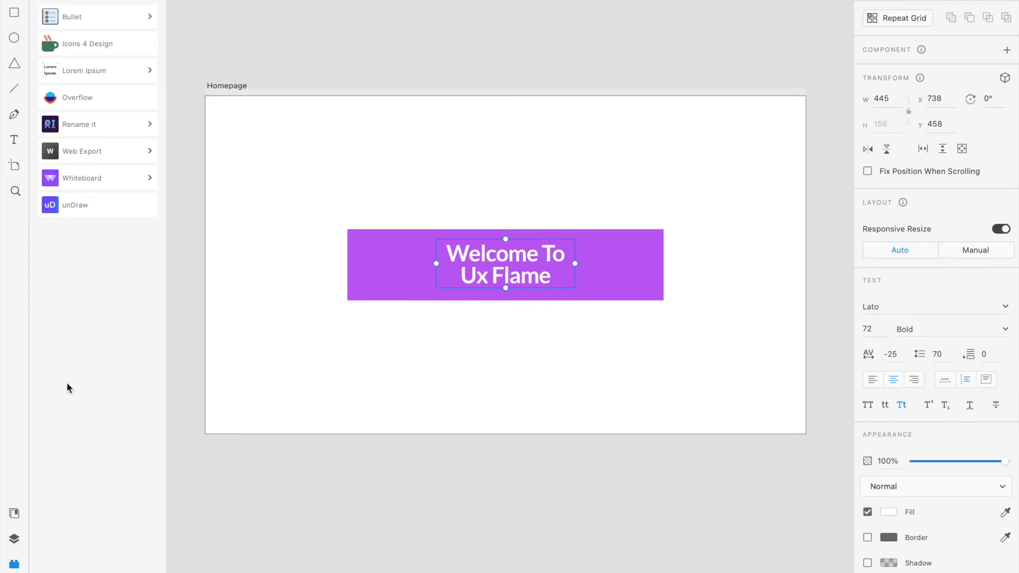
click(15, 539)
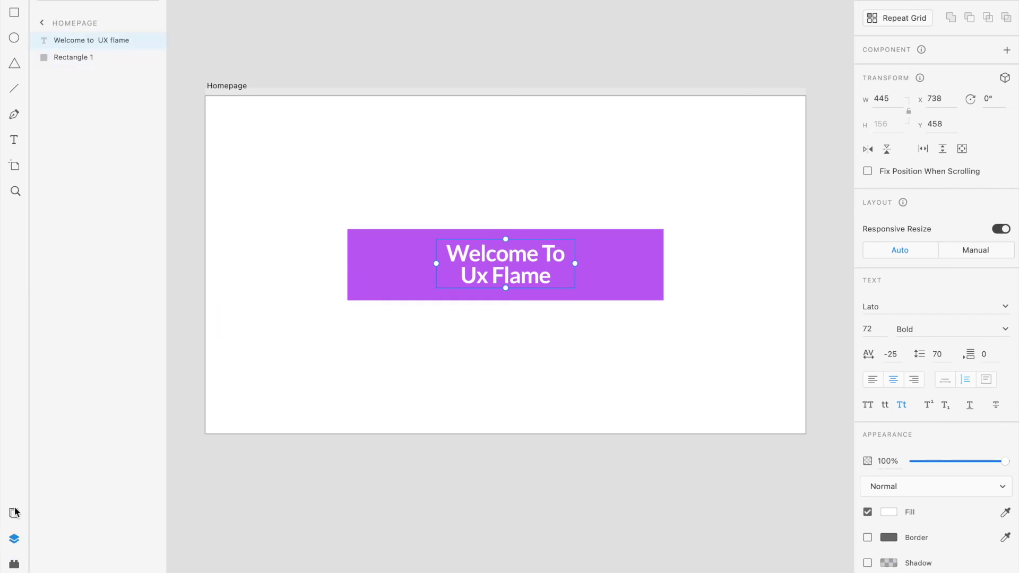
Save the purple rectangle's fill as a color in the document assets
click(15, 515)
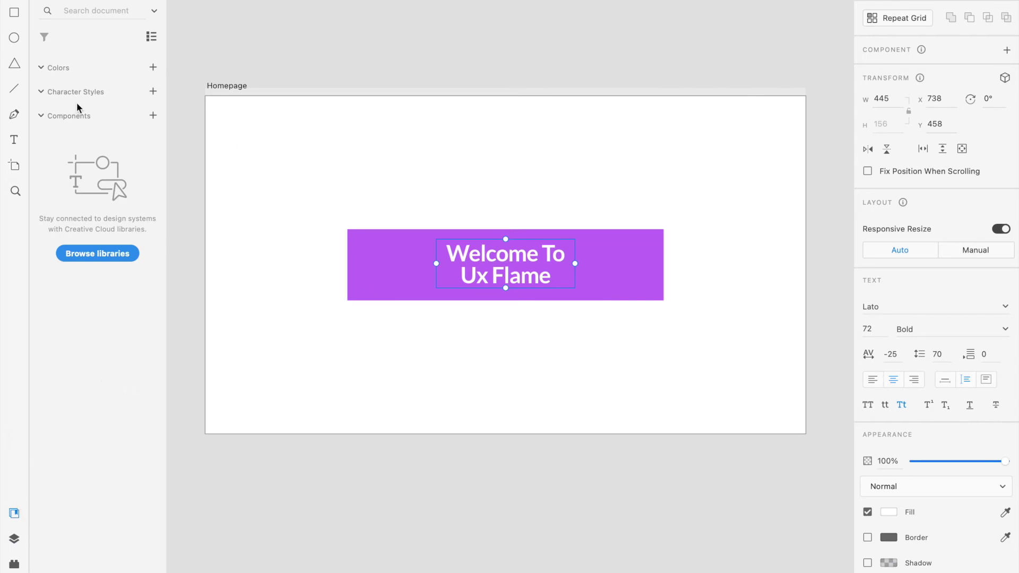
drag(214, 69, 712, 324)
click(638, 270)
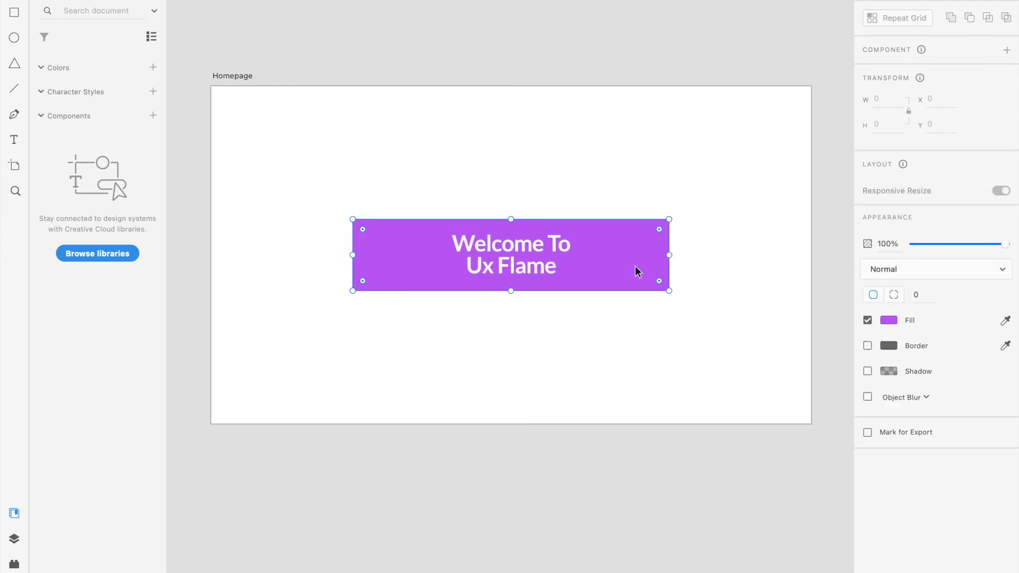
double_click(510, 254)
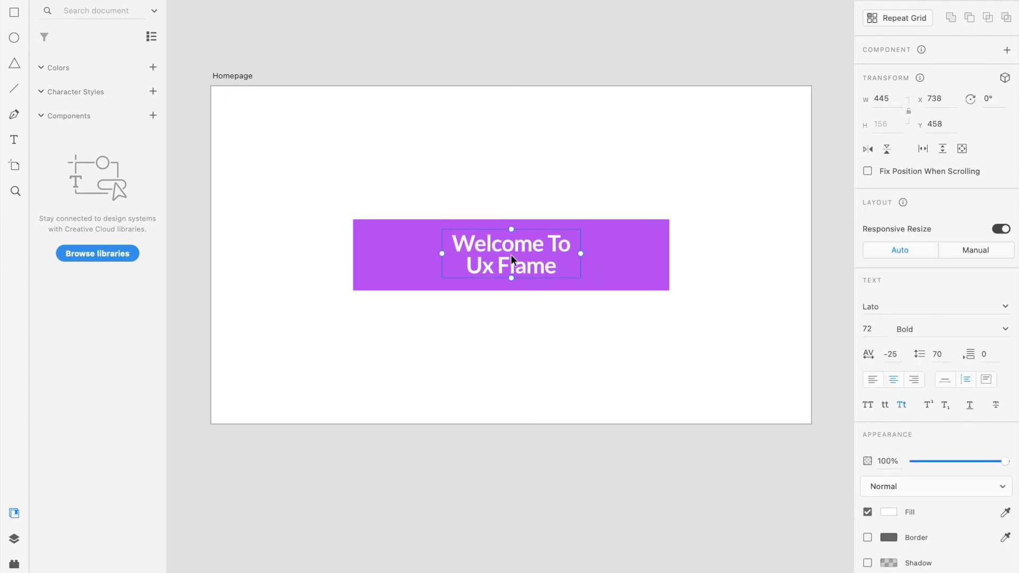
click(623, 256)
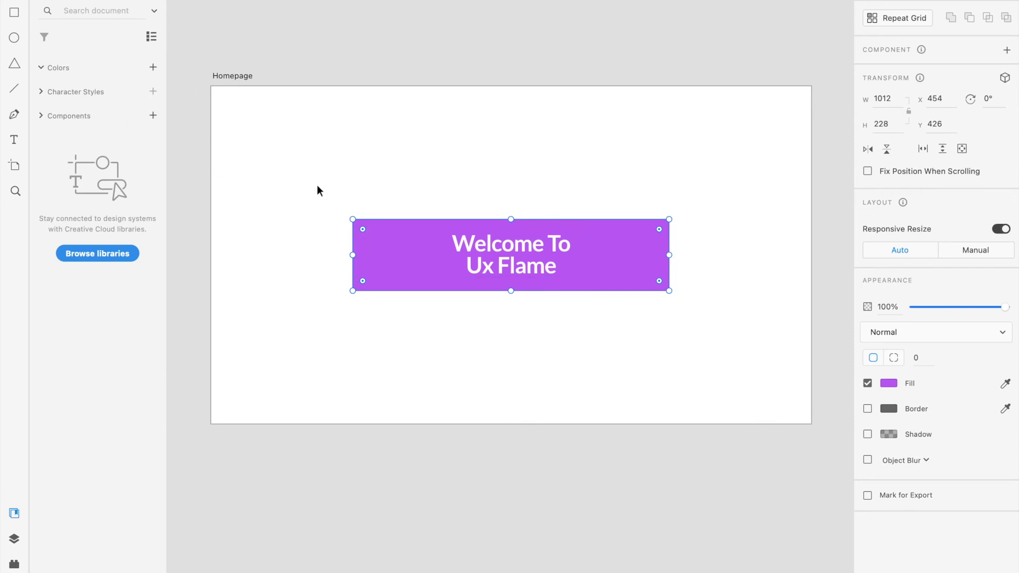
click(152, 68)
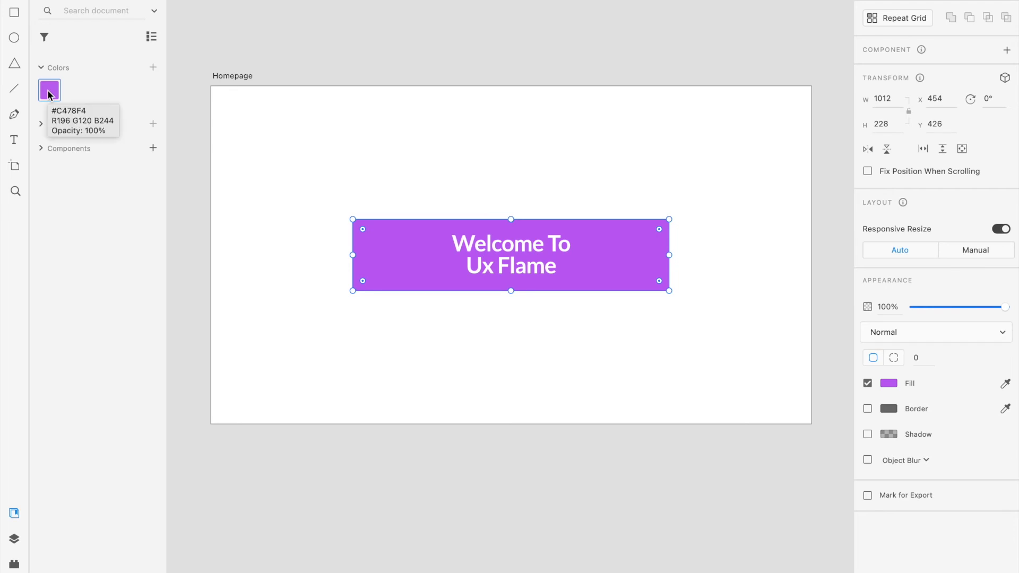
Duplicate the purple rectangle above the original at Y 163 and fill the copy with a dark purplish grey
click(444, 295)
click(381, 246)
drag(381, 247, 380, 166)
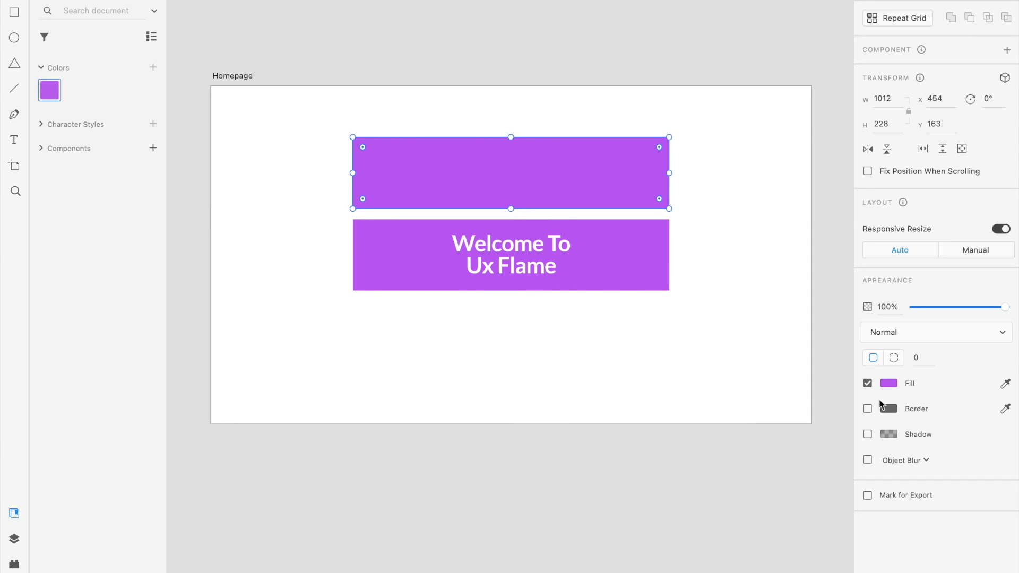
click(894, 383)
drag(762, 331, 738, 386)
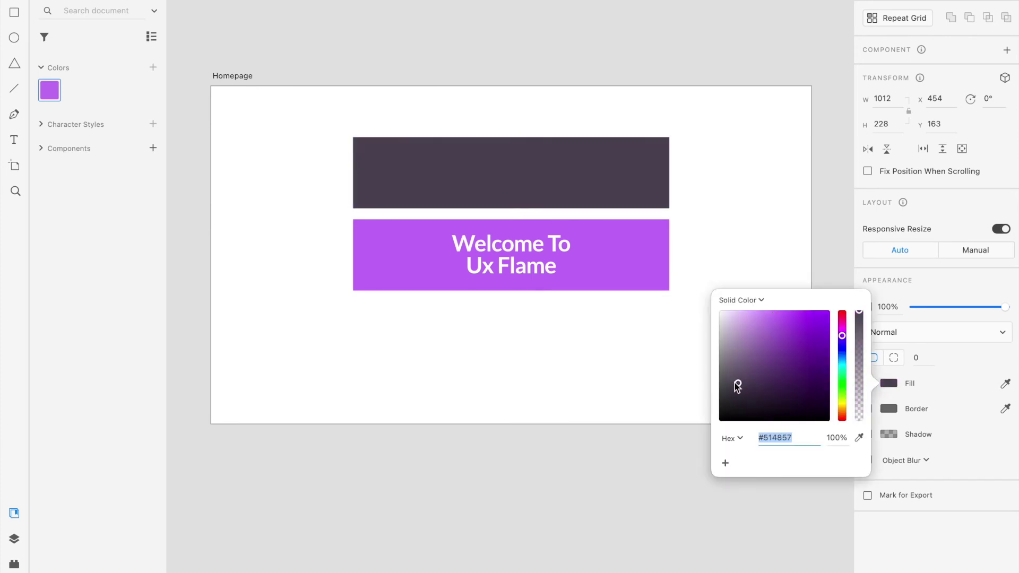
click(738, 212)
Save the dark rectangle's fill as a document color and try the saved color on the purple rectangle
click(379, 158)
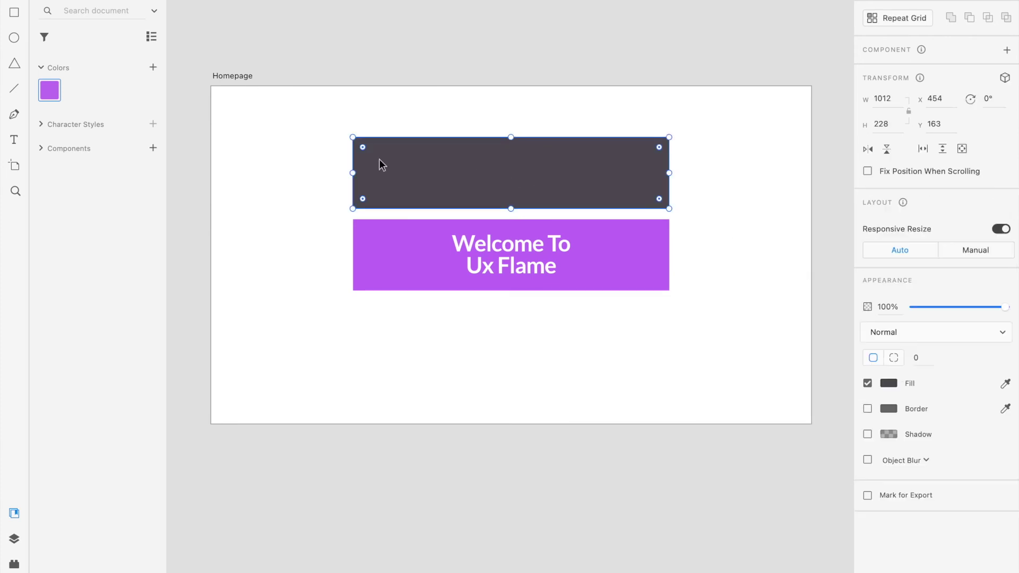
click(153, 67)
click(389, 247)
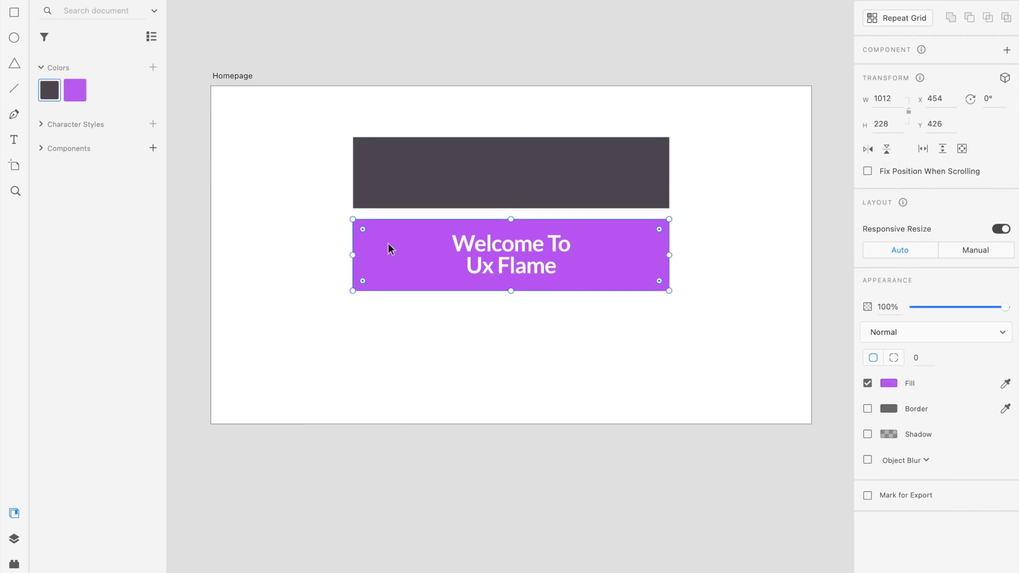
click(54, 96)
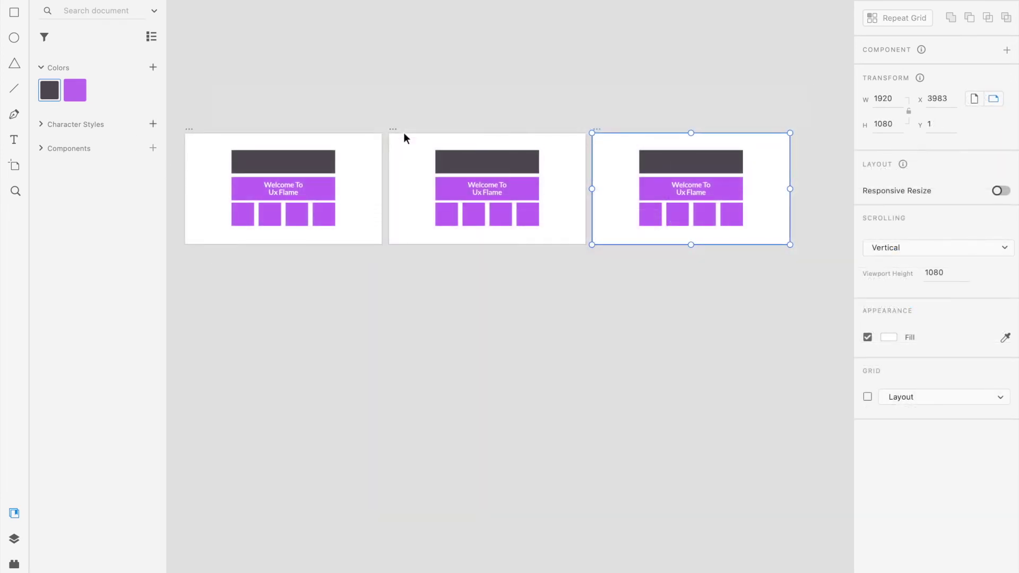
Stack the two Homepage artboard copies in a column below the original, placing the last one at X 3, Y 2369
scroll(404, 132, left, 2)
scroll(404, 132, right, 1)
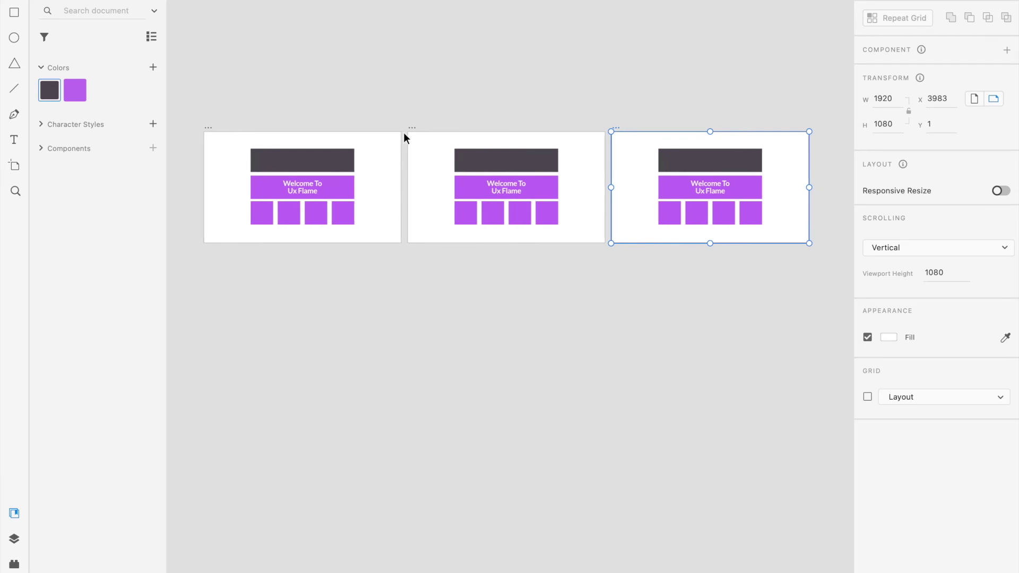
drag(409, 132, 205, 254)
drag(614, 128, 206, 369)
scroll(228, 314, left, 3)
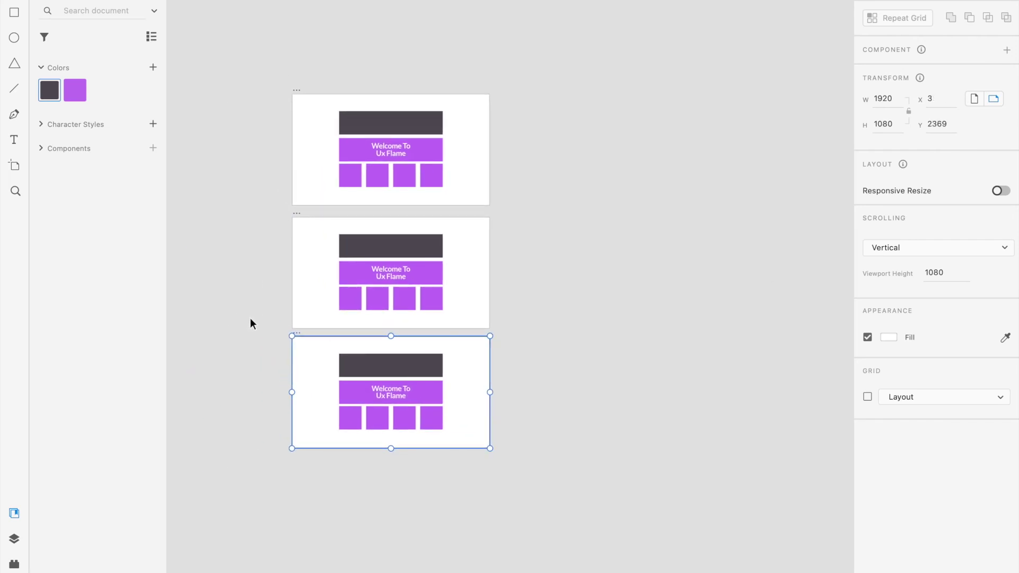
scroll(252, 317, up, 5)
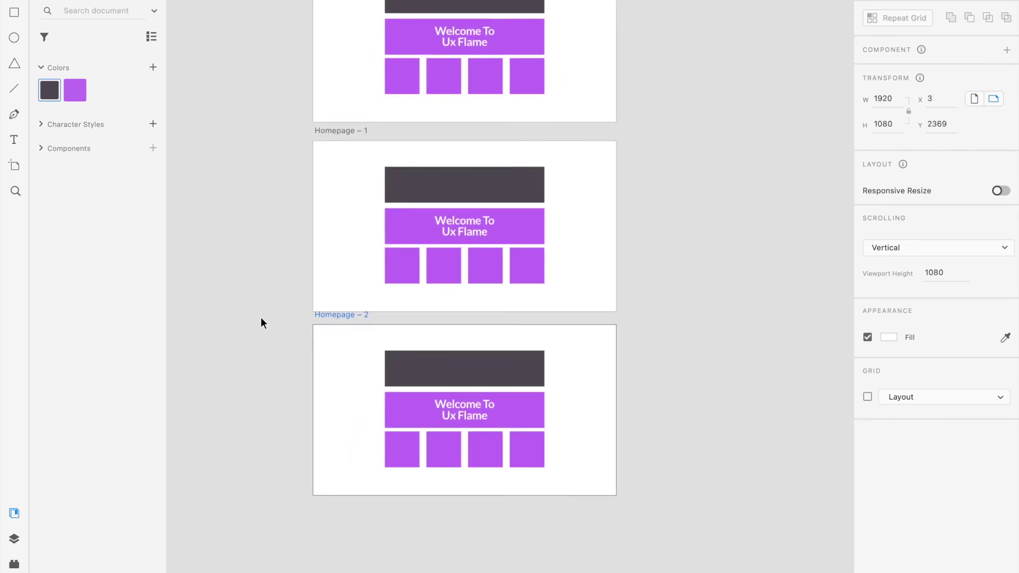
click(408, 80)
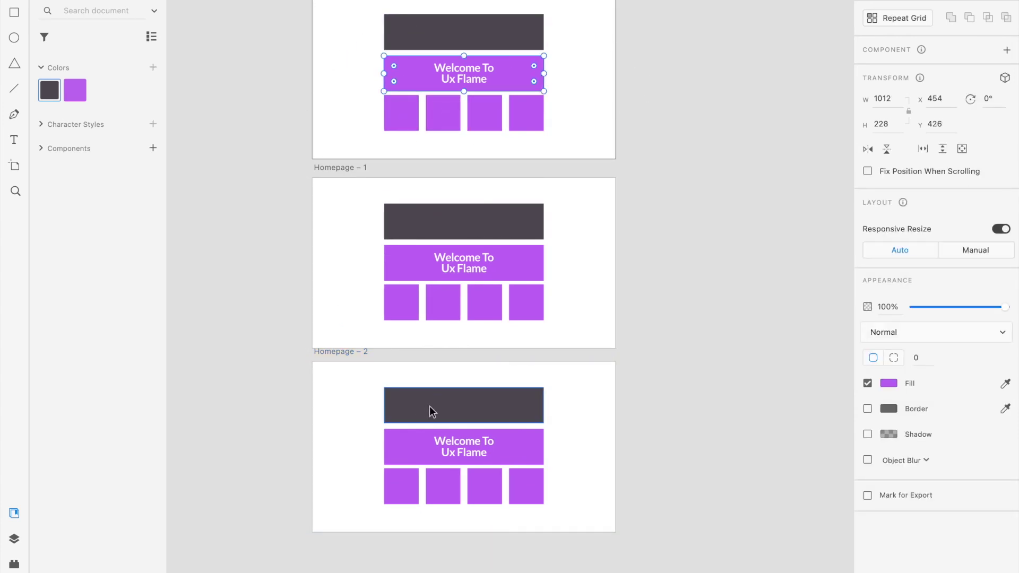
click(398, 117)
key(Escape)
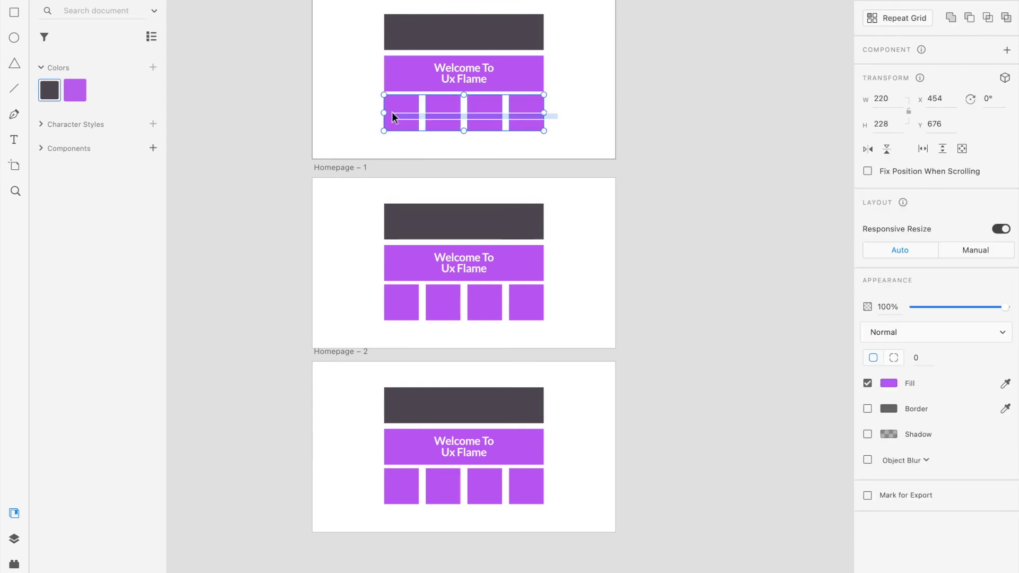
click(400, 68)
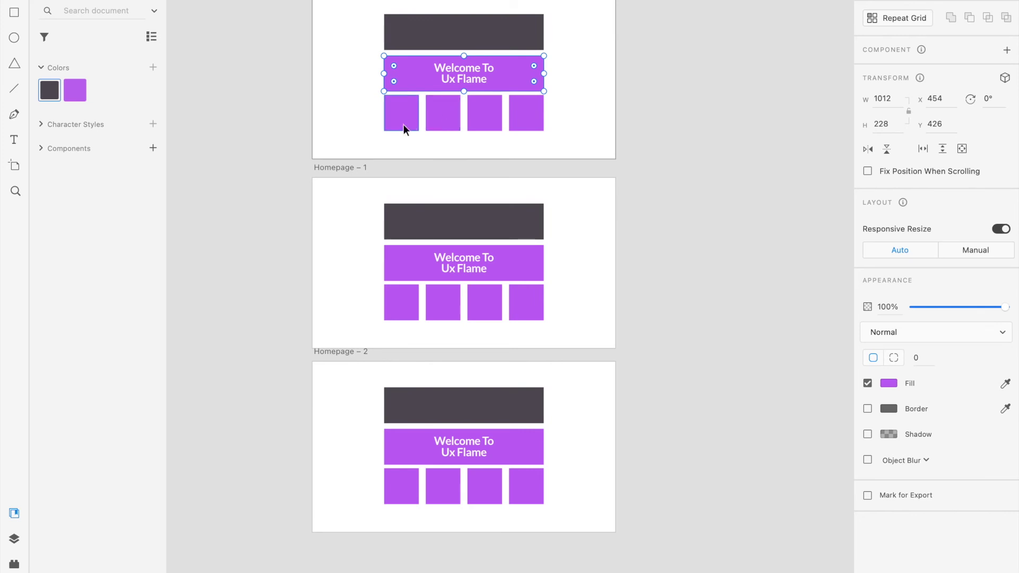
click(359, 125)
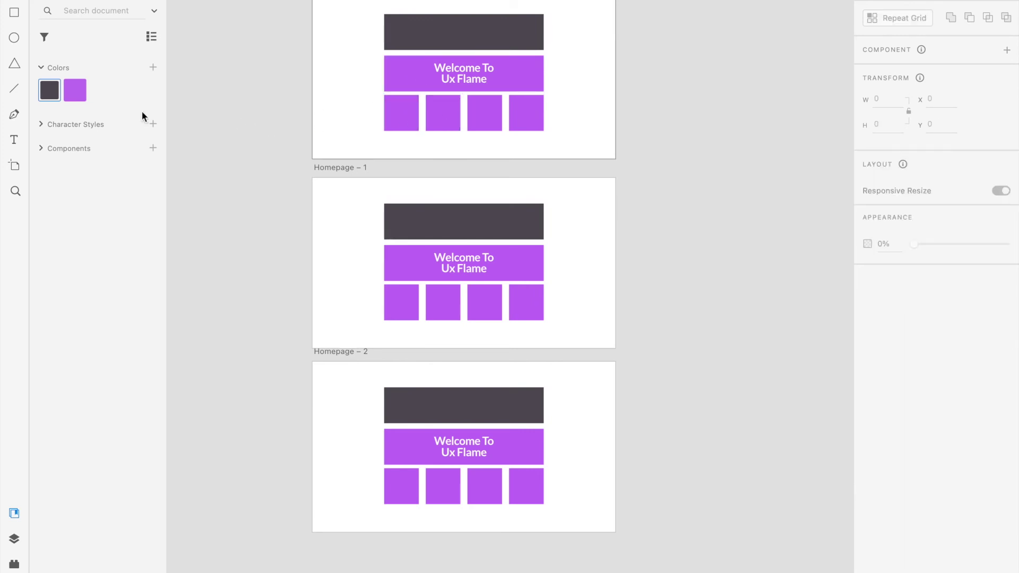
Change the saved purple document color to #F7F7F7
right_click(75, 91)
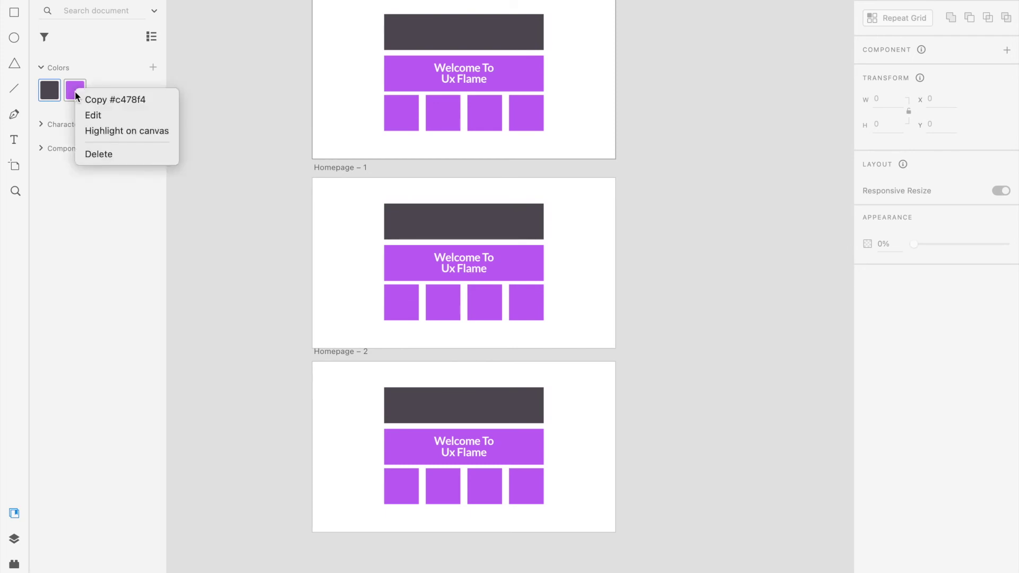
click(91, 115)
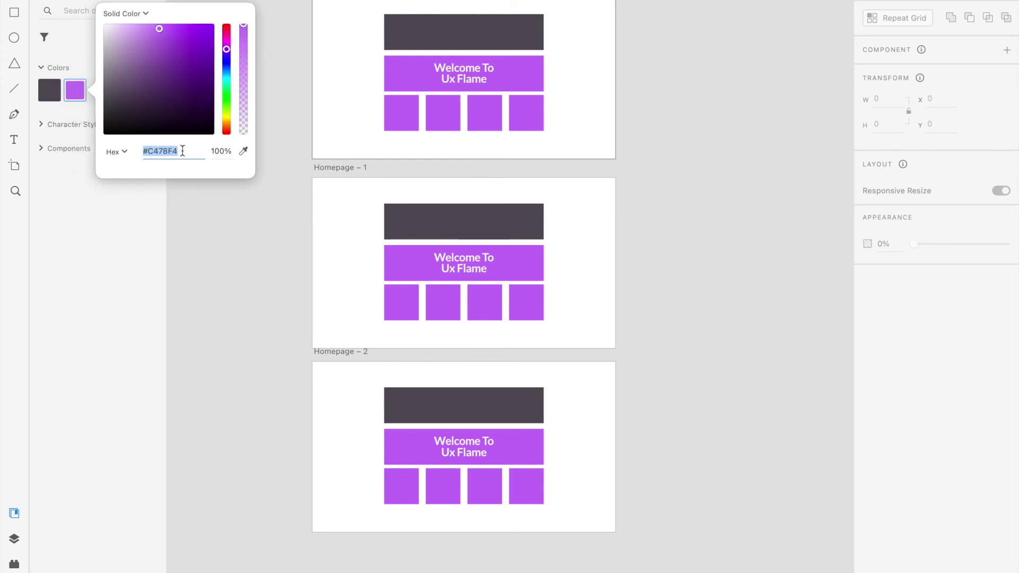
drag(148, 151, 185, 151)
text(f7f7f7)
key(Tab)
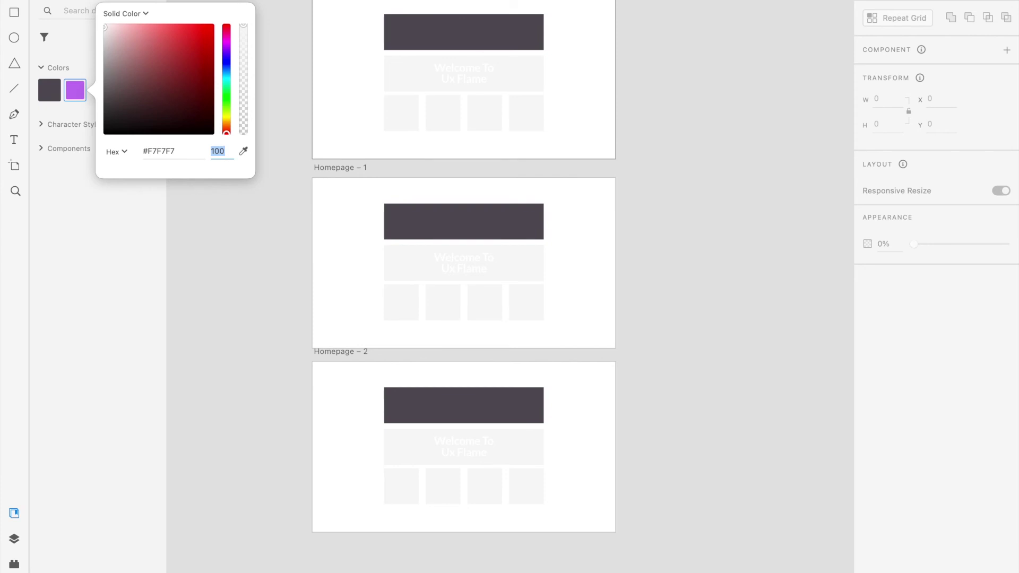
key(Return)
click(203, 197)
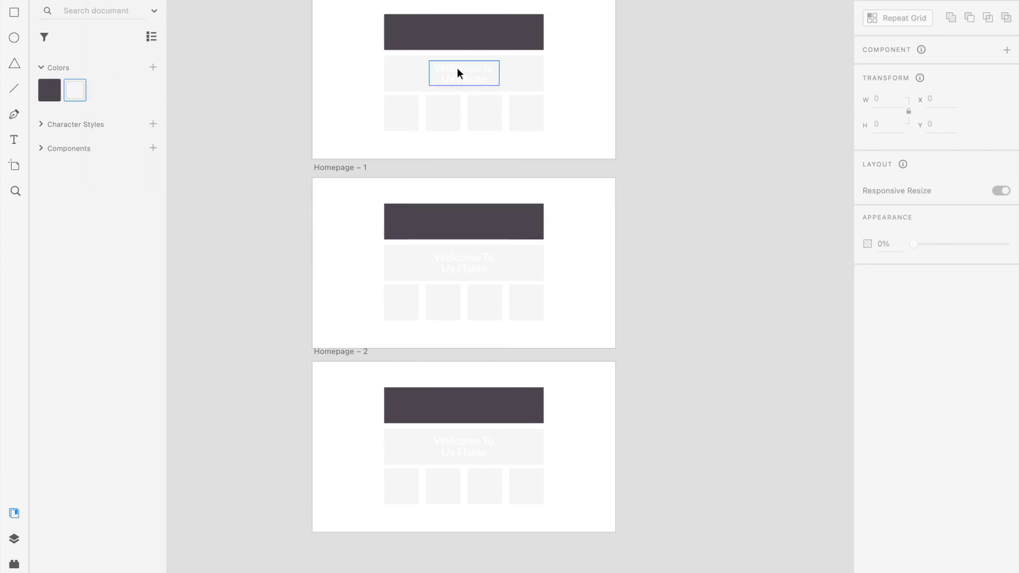
Change the saved light grey document color to a muted crimson red
click(406, 71)
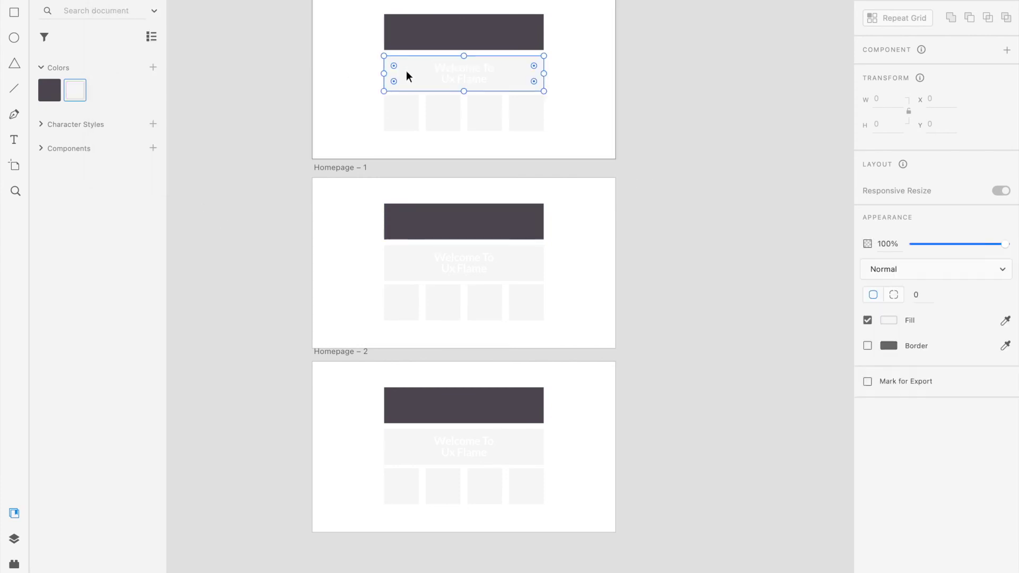
right_click(84, 94)
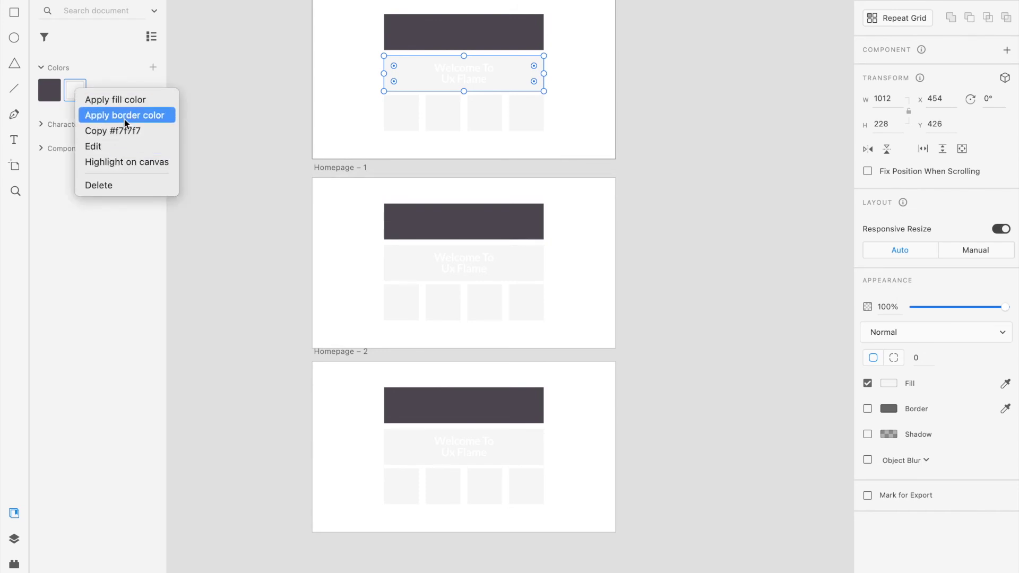
click(138, 146)
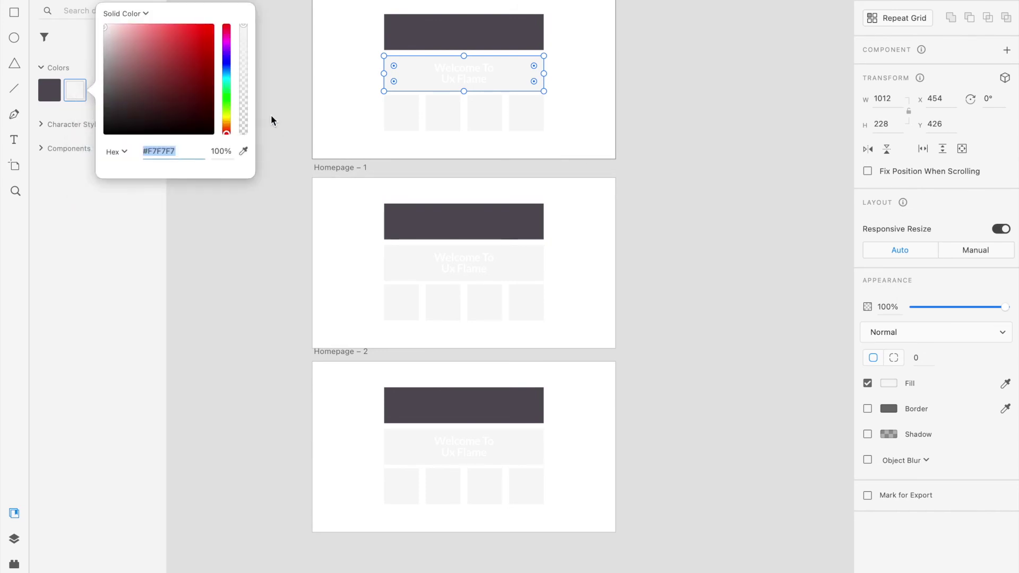
mouse_move(168, 30)
mouse_down()
mouse_move(150, 42)
mouse_move(174, 55)
mouse_move(189, 95)
mouse_move(132, 101)
mouse_move(179, 102)
mouse_move(202, 60)
mouse_move(192, 31)
mouse_move(228, 39)
mouse_move(227, 23)
mouse_move(160, 43)
mouse_up()
click(226, 48)
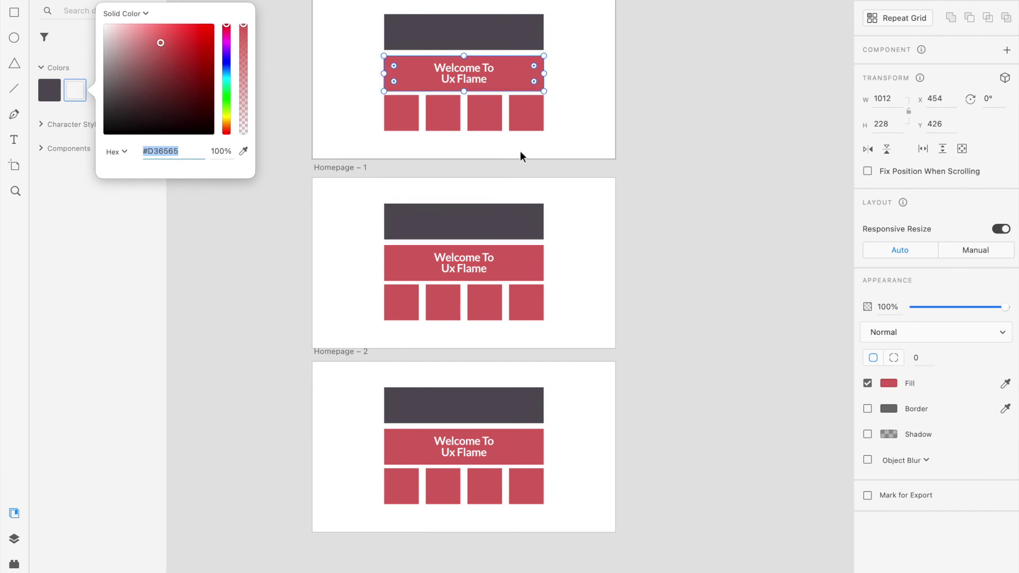
Delete the Homepage – 1 and Homepage – 2 artboards
click(575, 142)
drag(377, 193, 650, 467)
key(Delete)
Copy the welcome text into each of the four small squares as a one-line "Uxflame" label in Lato Bold 48
scroll(454, 26, up, 5)
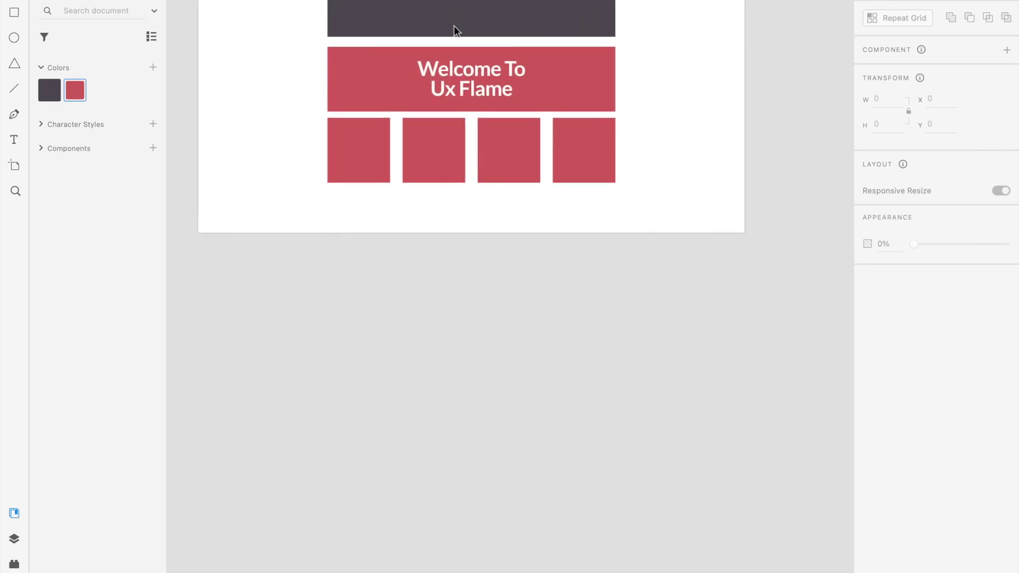
scroll(454, 26, up, 7)
scroll(453, 26, down, 6)
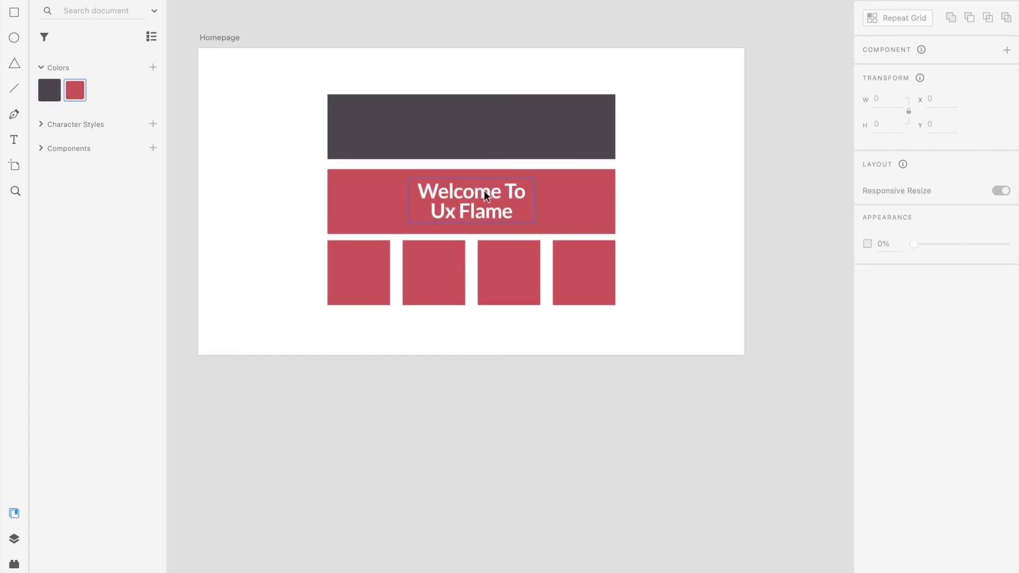
click(484, 196)
drag(470, 192, 360, 274)
key(ctrl+z)
click(485, 239)
drag(461, 231, 359, 300)
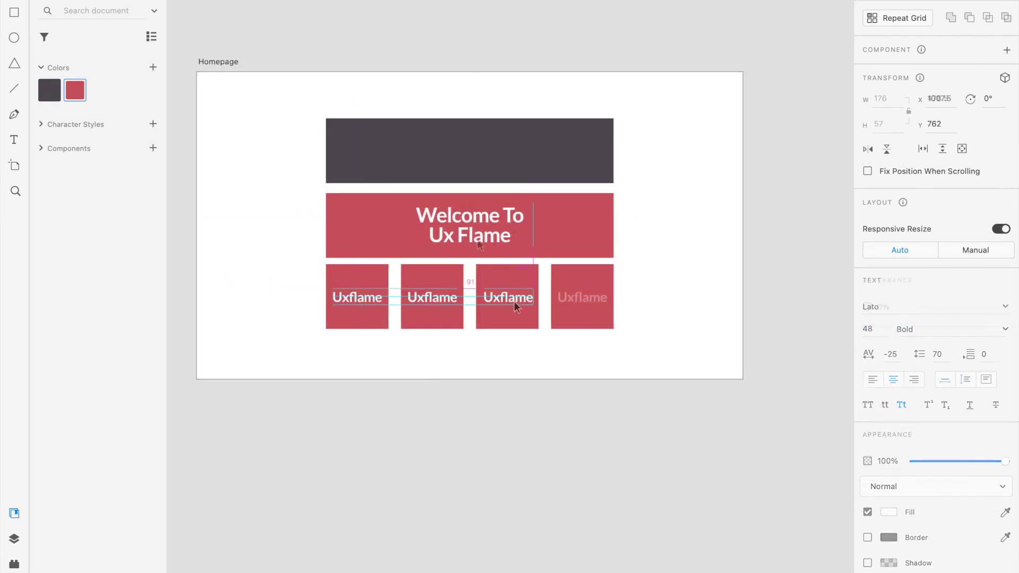
Save the "Welcome To Ux Flame" text's formatting as a character style in the document assets
click(477, 228)
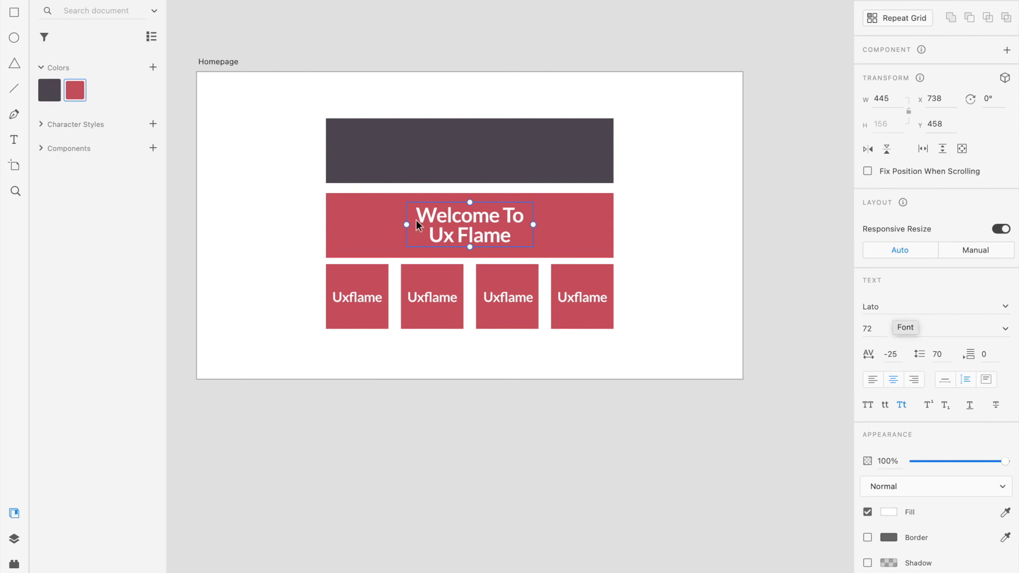
right_click(467, 227)
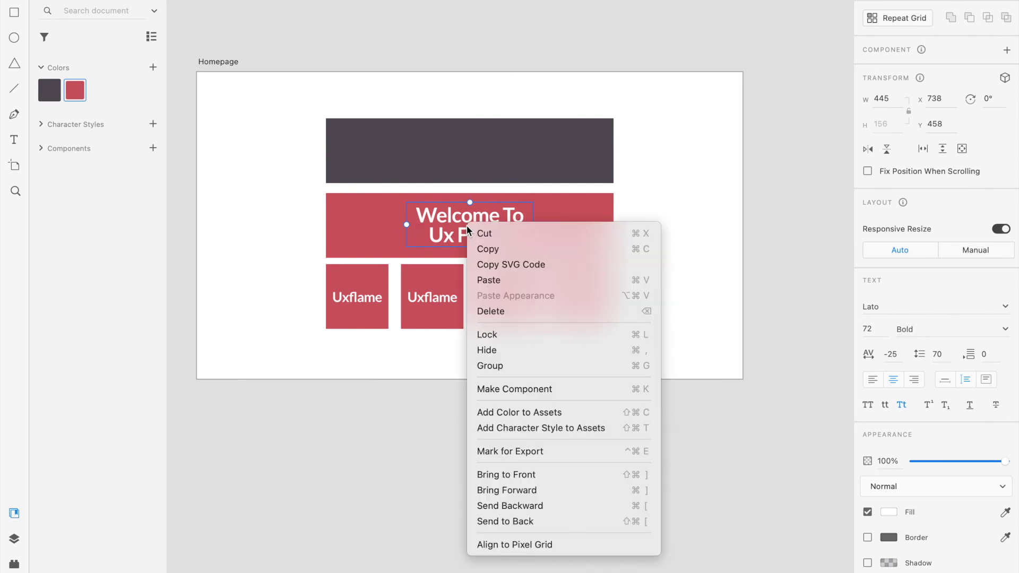
click(589, 432)
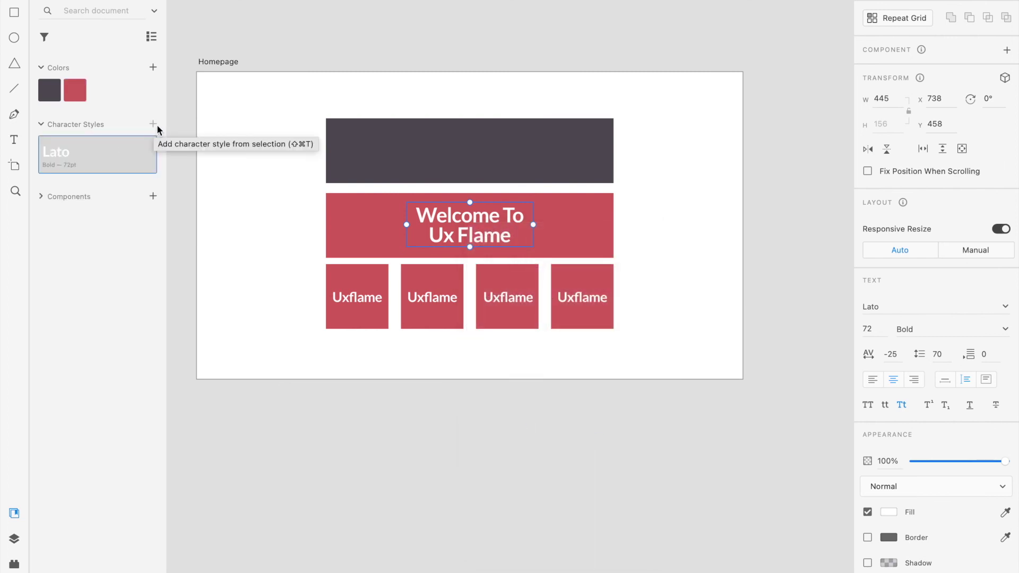
Change the font of the saved 72 pt character style to Poppins
right_click(71, 153)
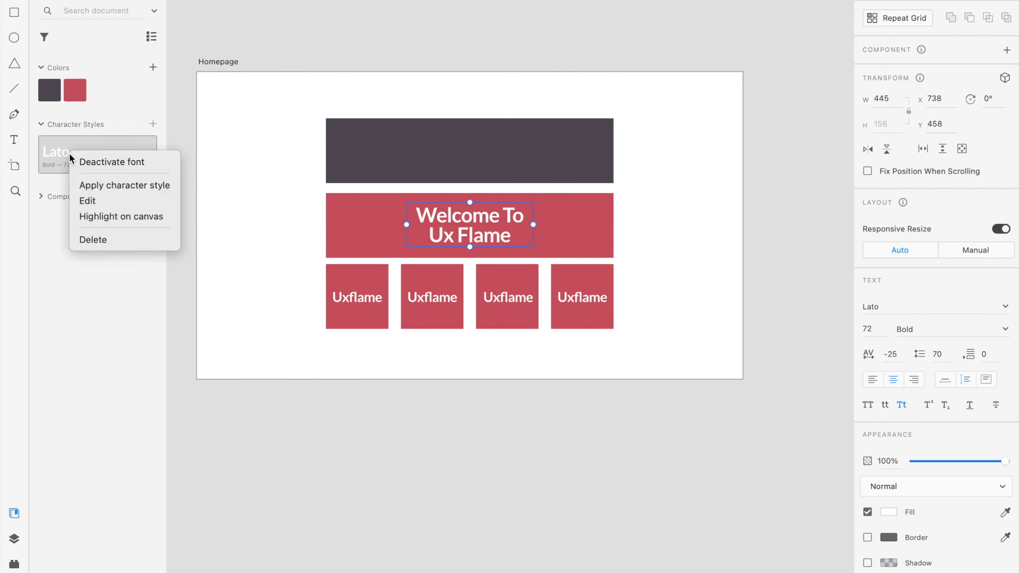
click(99, 201)
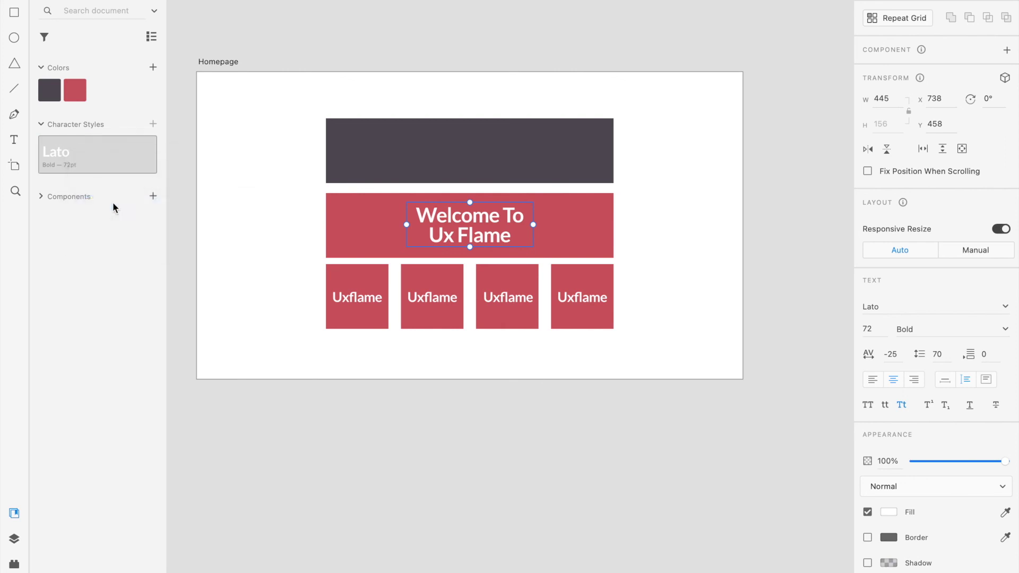
click(309, 42)
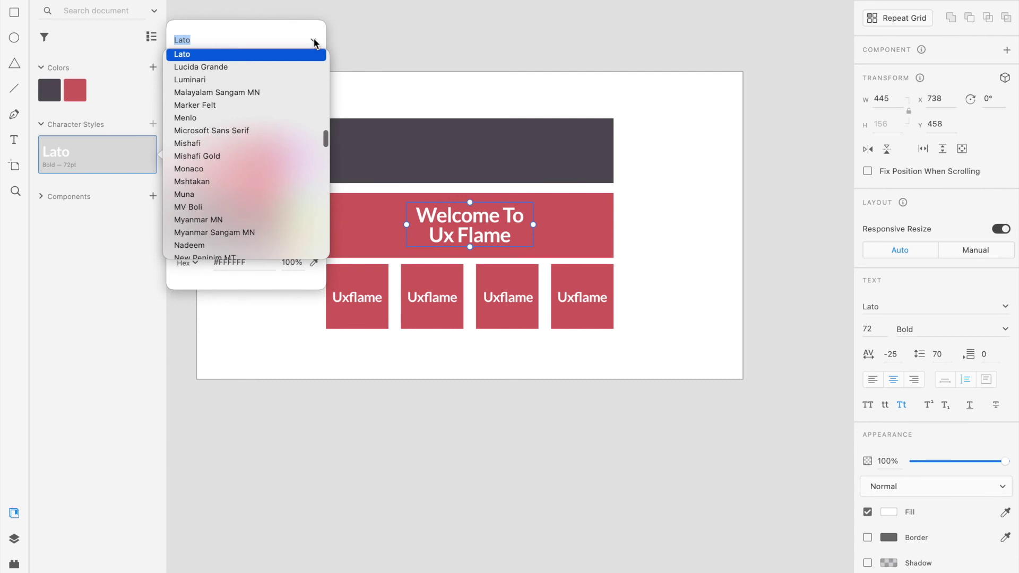
text(Poppins)
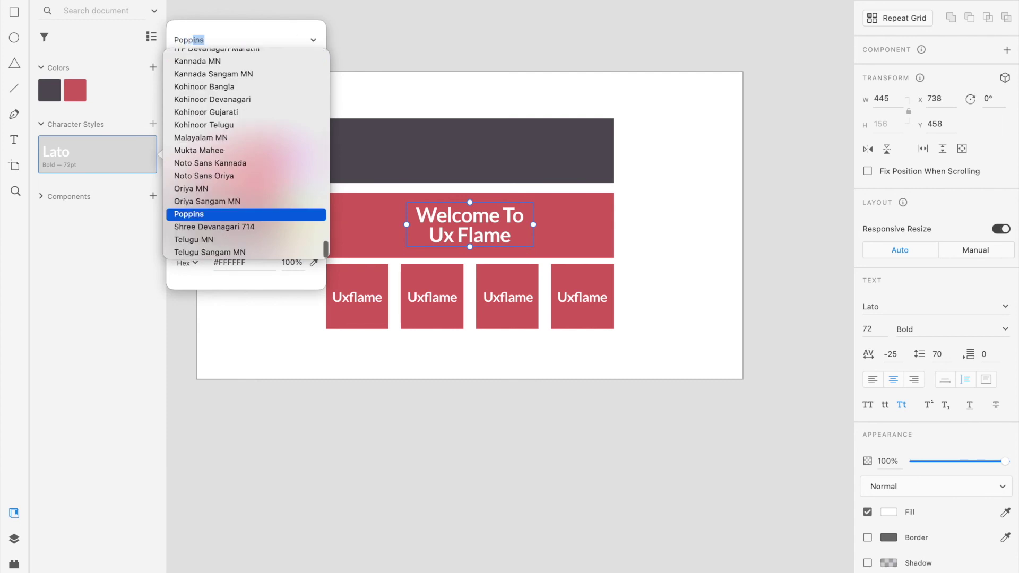
key(Tab)
click(508, 241)
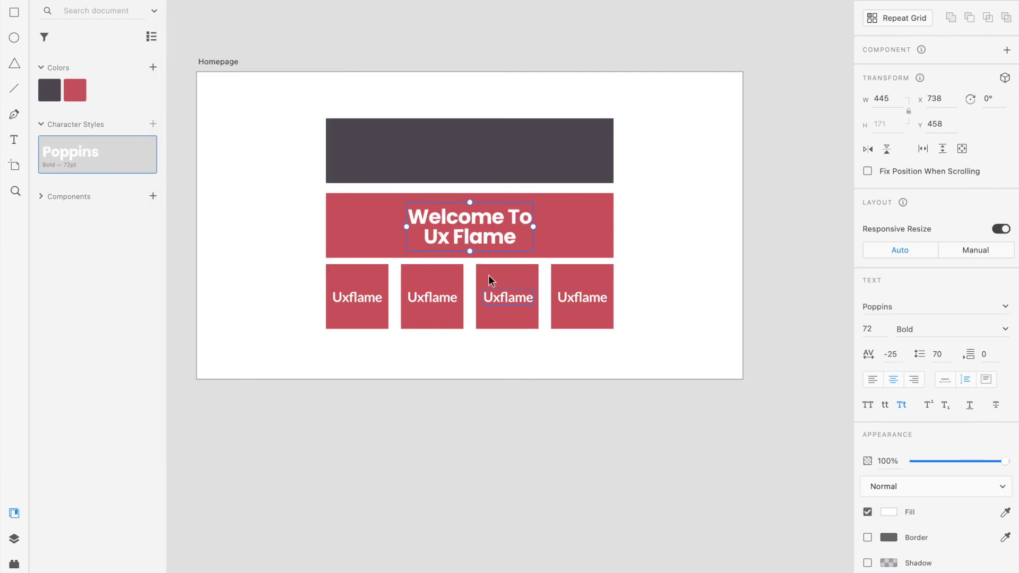
Save the formatting of the "Uxflame" label in the last square as a character style in the document assets
click(351, 303)
click(431, 301)
click(573, 299)
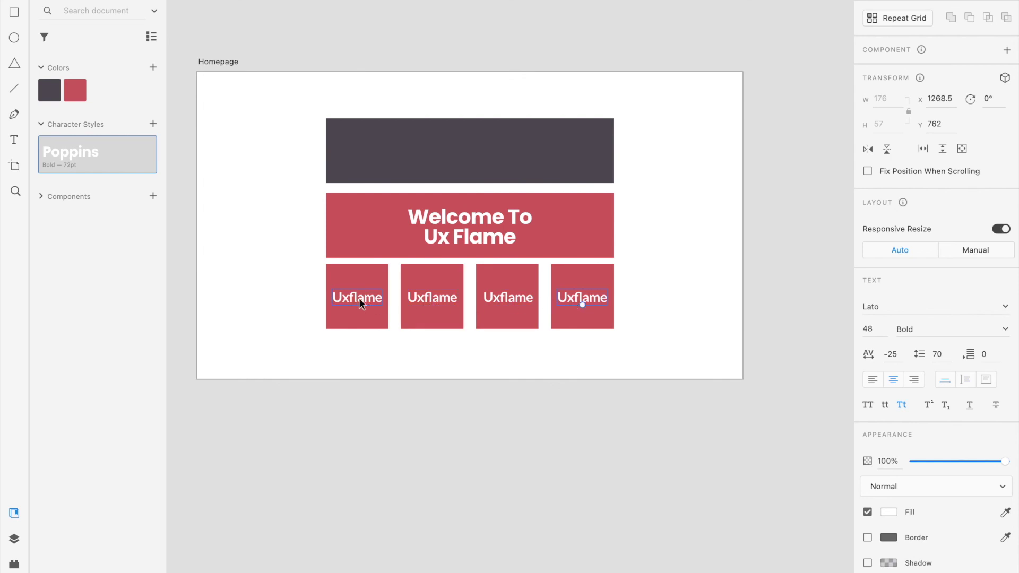
right_click(579, 301)
click(568, 313)
click(153, 124)
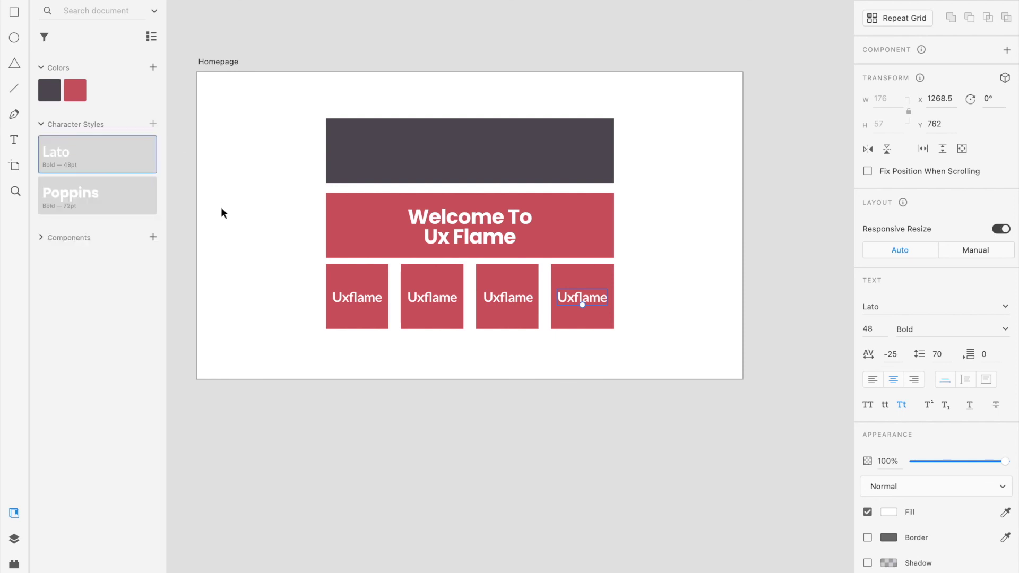
Change the font of the saved 48 pt Lato character style to Poppins
right_click(68, 162)
click(397, 172)
text(Poppins)
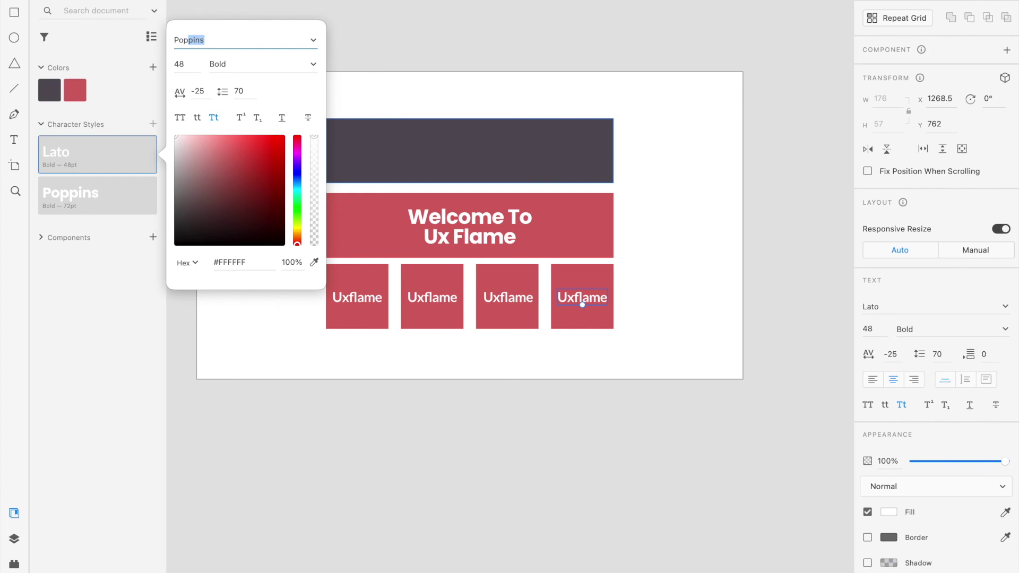
key(Return)
click(534, 364)
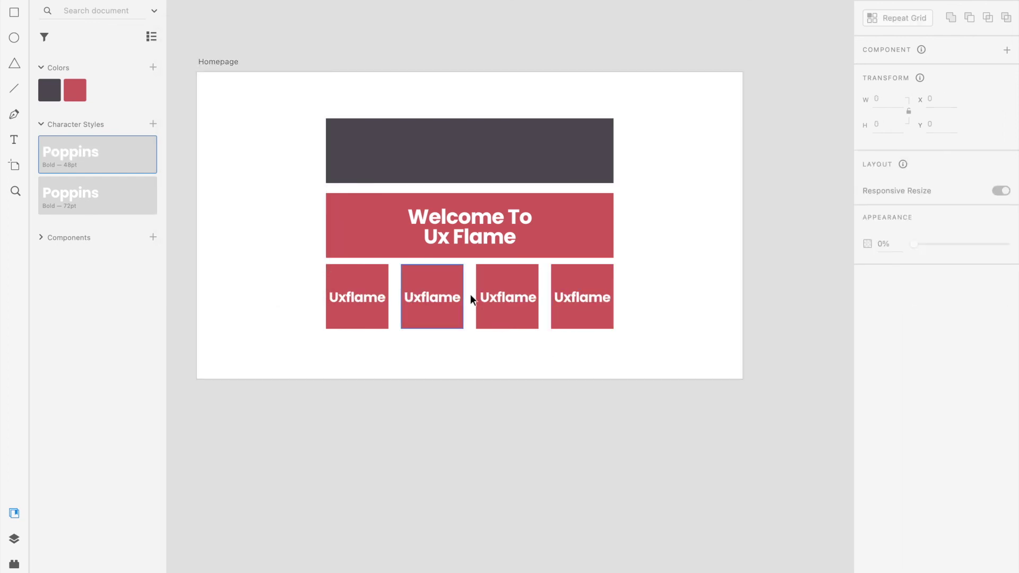
Set the weight of the saved 48 pt Poppins character style to Light
right_click(81, 161)
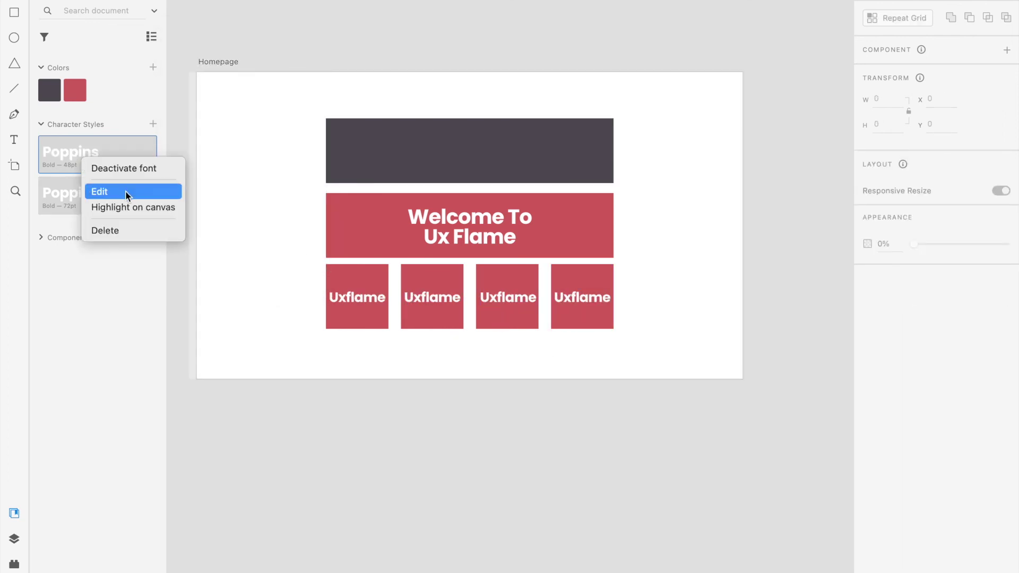
click(126, 192)
click(301, 64)
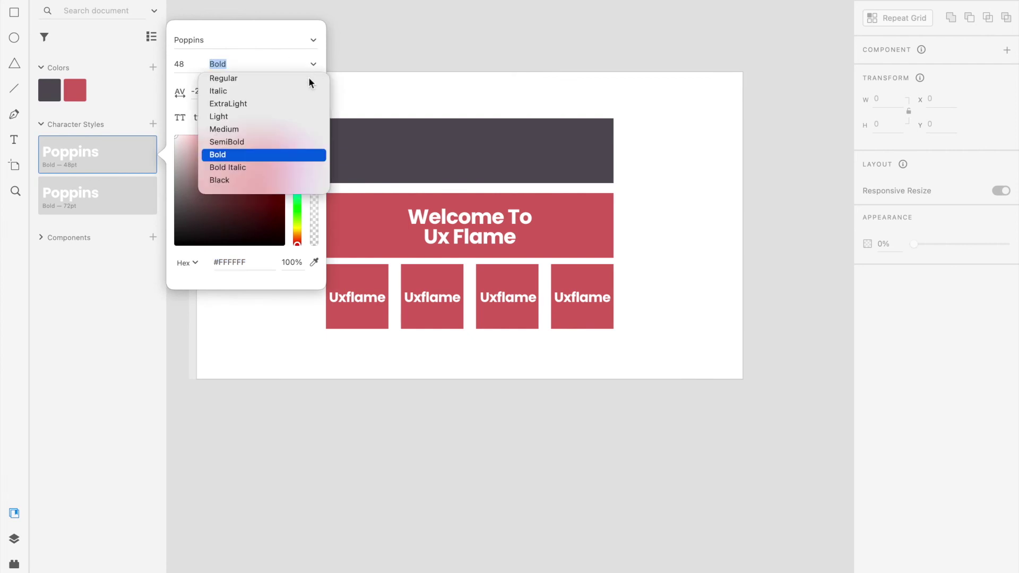
click(227, 118)
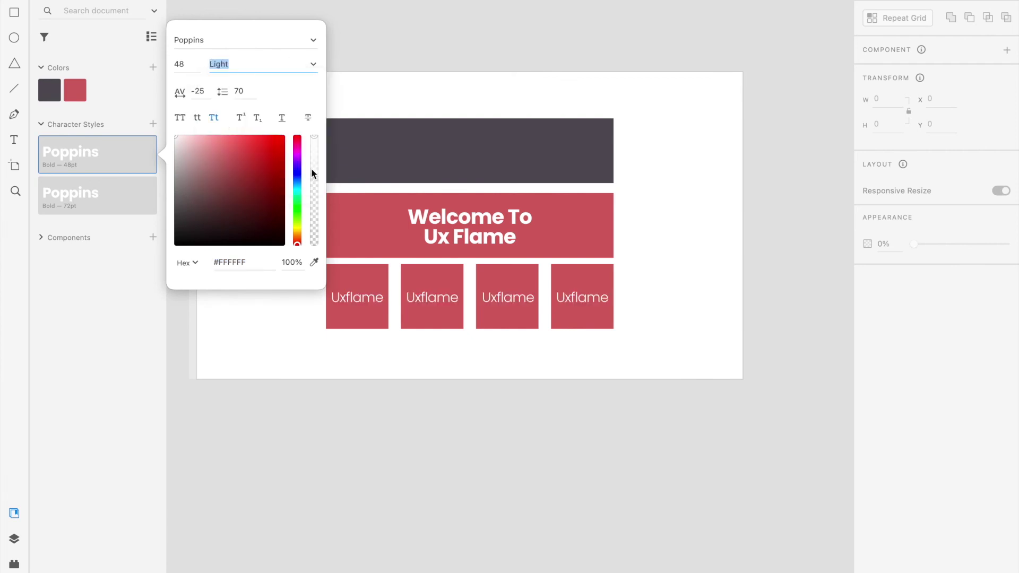
click(469, 394)
scroll(372, 223, up, 2)
scroll(366, 199, up, 1)
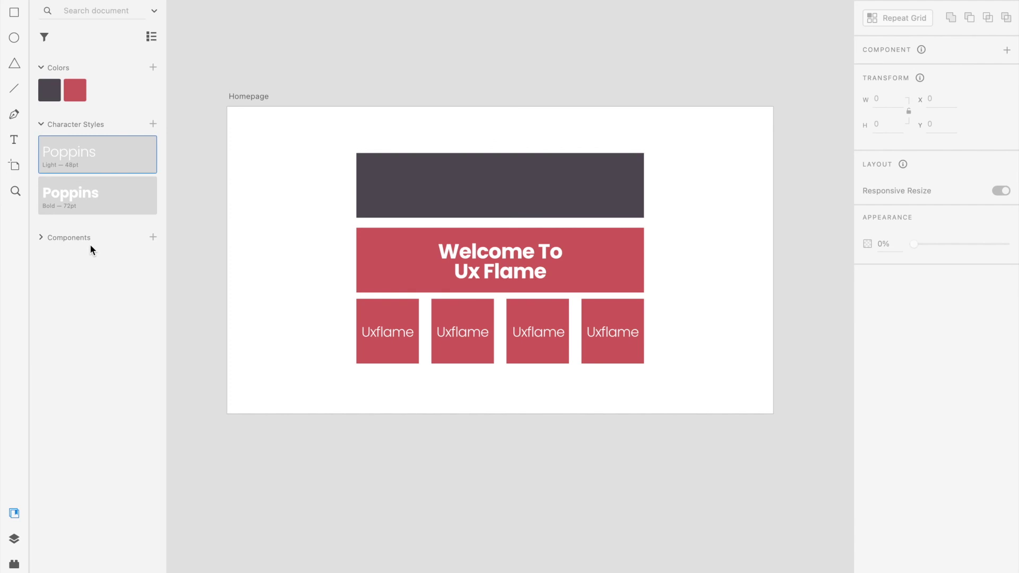
click(40, 238)
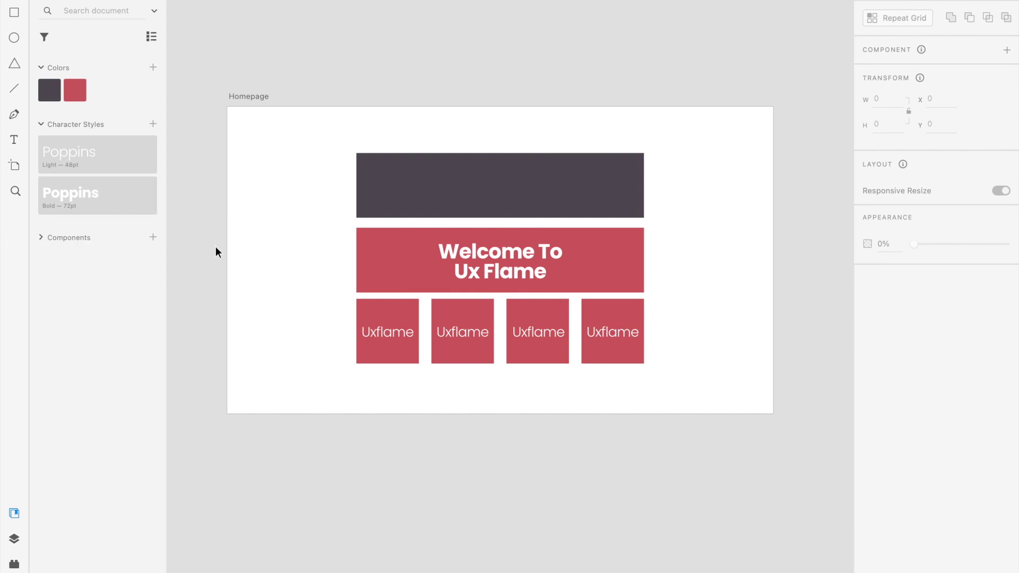
scroll(215, 246, up, 1)
scroll(216, 246, left, 1)
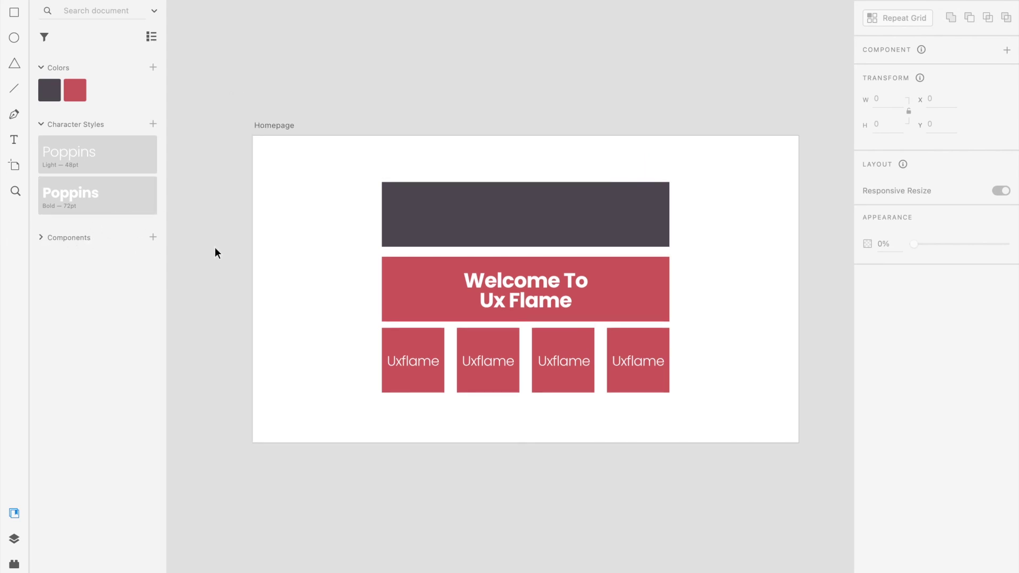
scroll(214, 246, down, 1)
scroll(215, 247, right, 1)
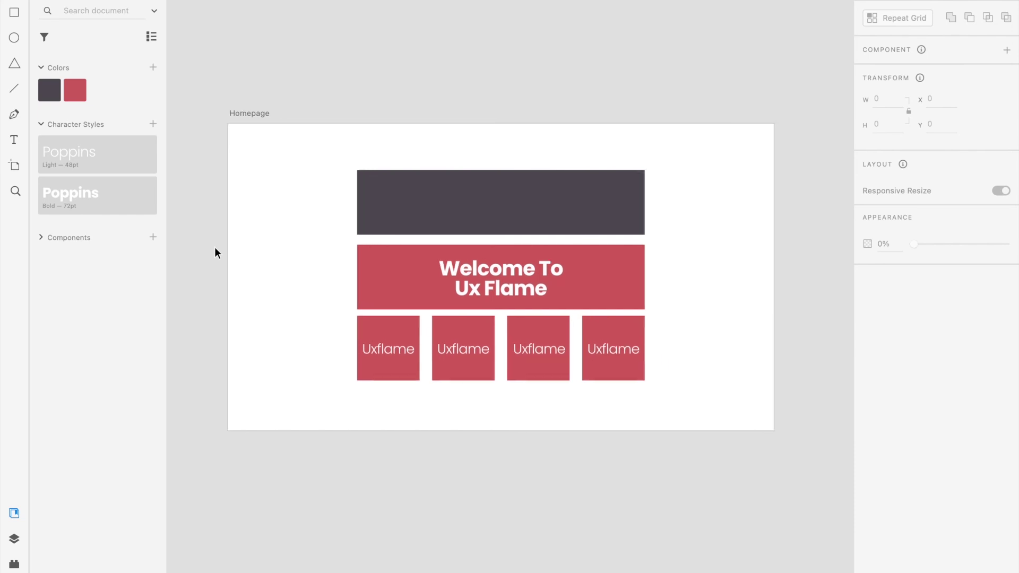
click(478, 269)
scroll(608, 272, up, 1)
scroll(608, 272, right, 1)
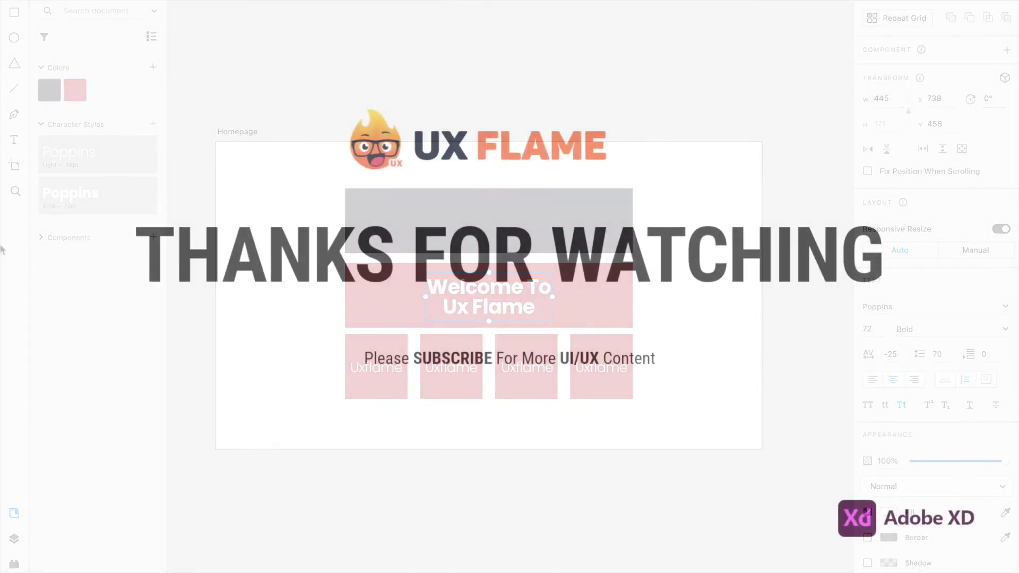